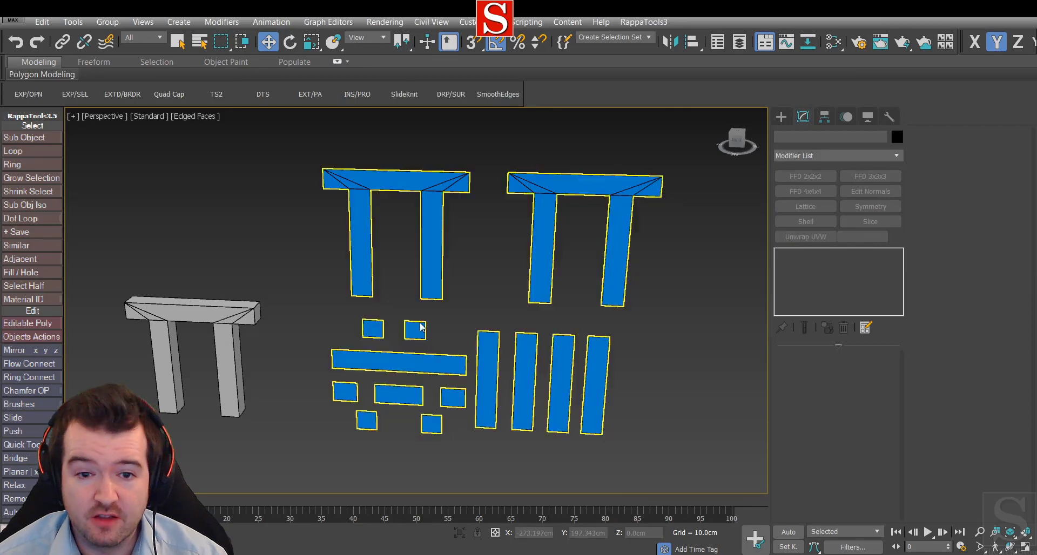
Examine the grey beam-and-legs object and the blue flattened pieces beside it.
middle_drag(269, 330, 350, 339)
click(280, 301)
click(281, 302)
middle_drag(350, 339, 301, 327)
click(659, 297)
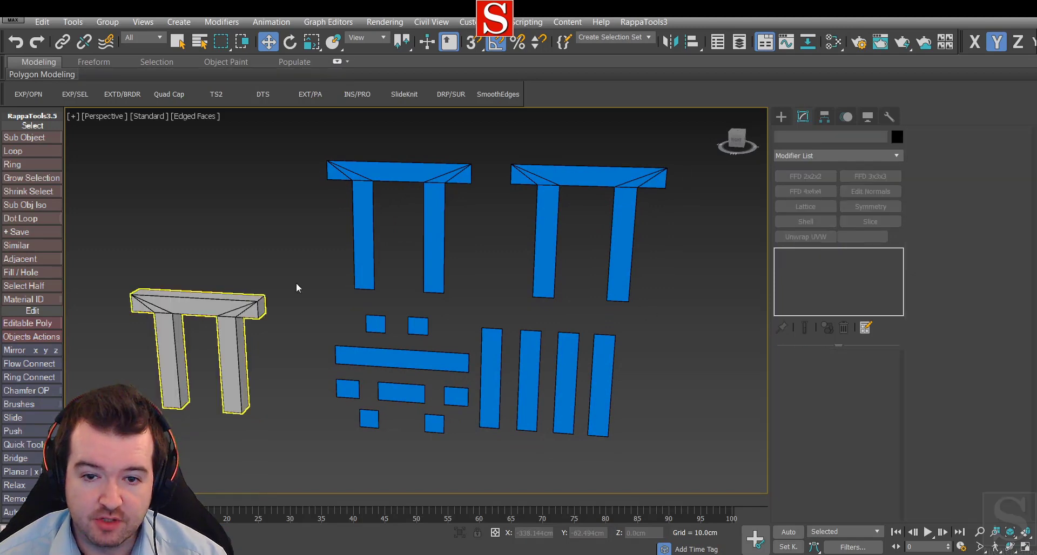
click(219, 313)
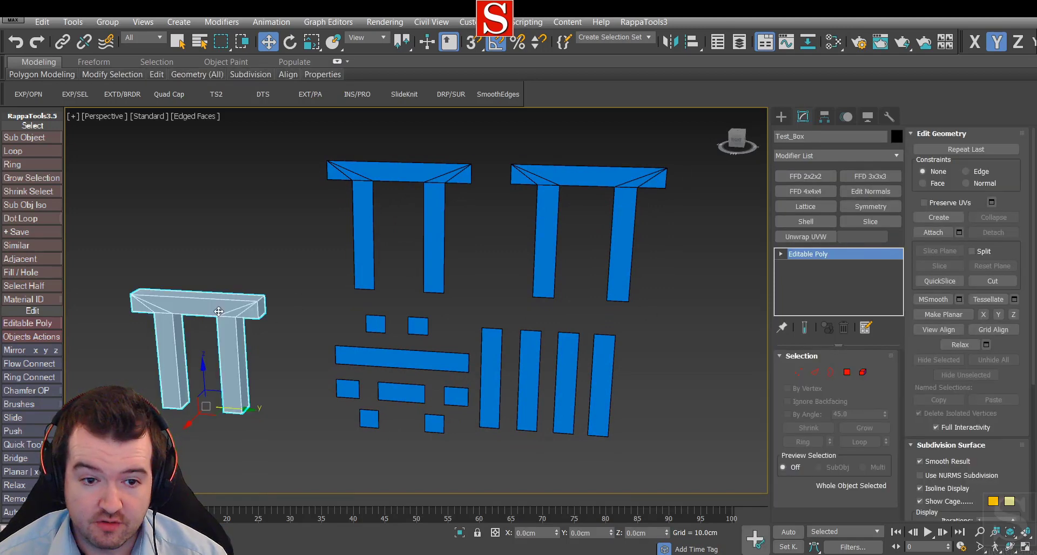
click(654, 311)
middle_drag(654, 311, 607, 309)
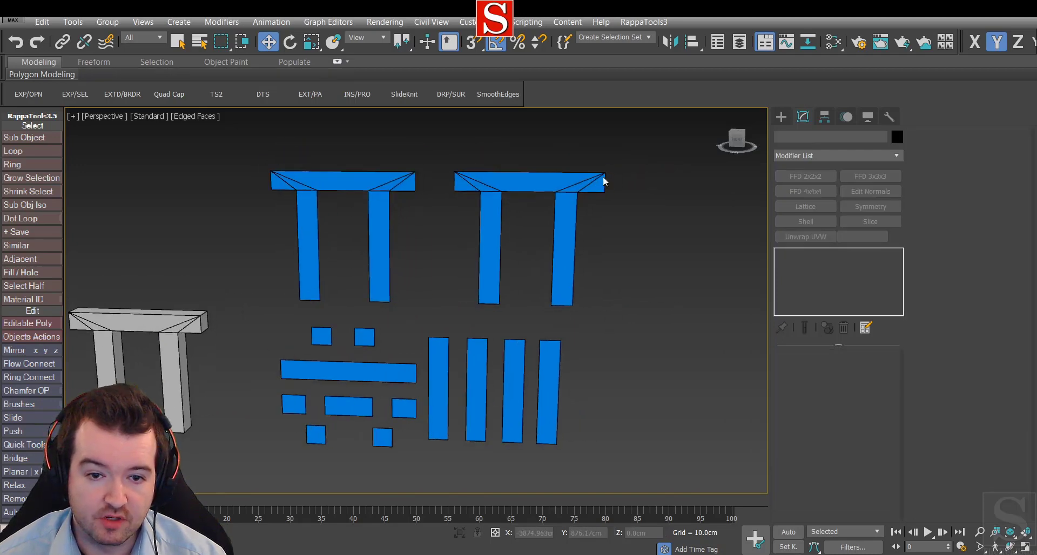
scroll(474, 282, down, 3)
scroll(474, 283, up, 3)
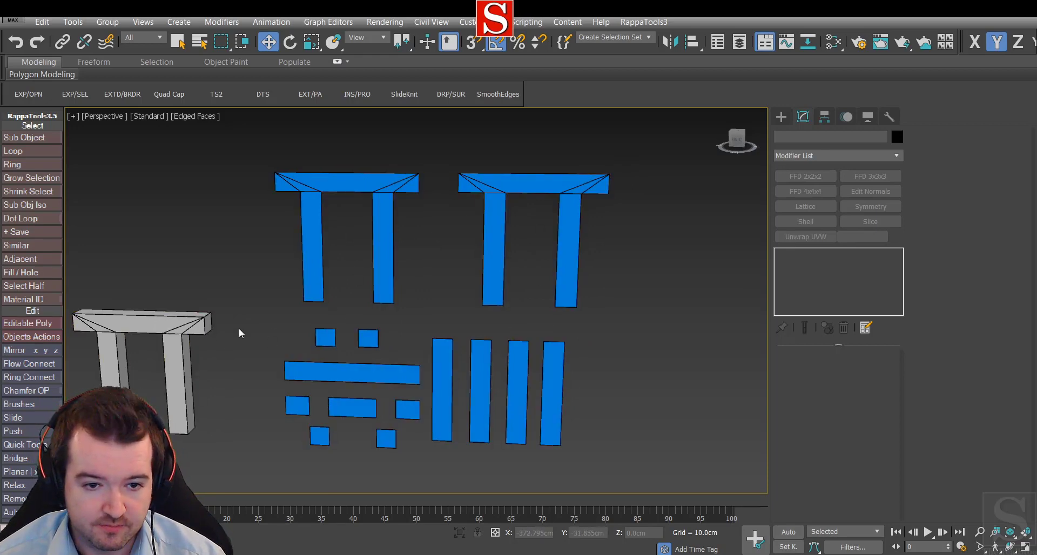
alt+middle_drag(239, 330, 290, 319)
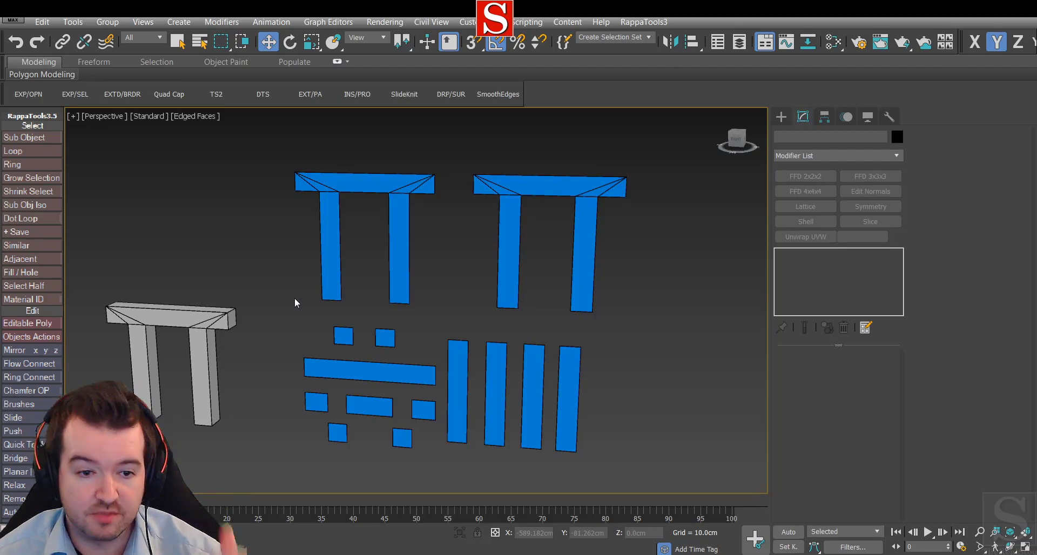
click(398, 266)
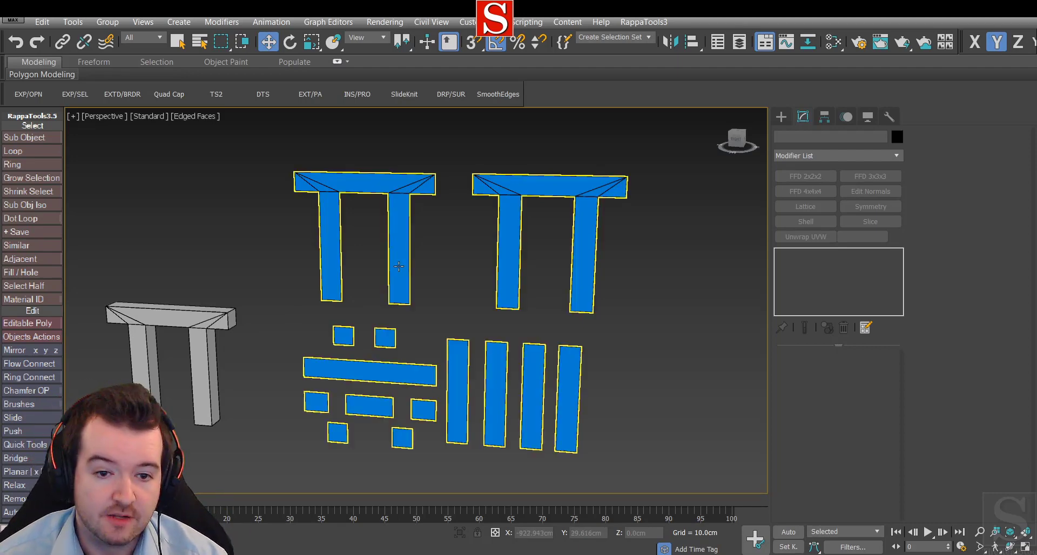
click(424, 268)
click(211, 318)
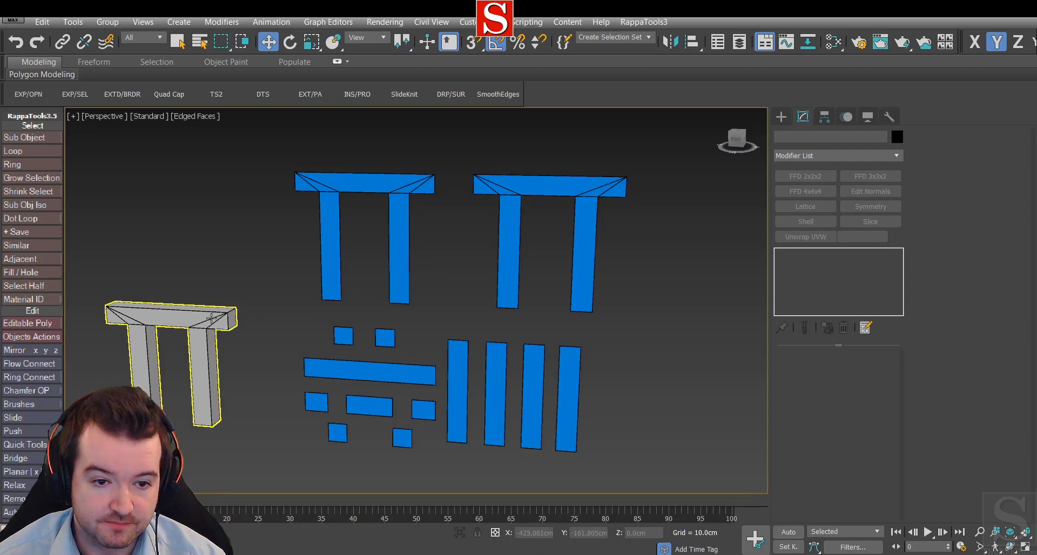
click(210, 318)
middle_drag(223, 288, 246, 289)
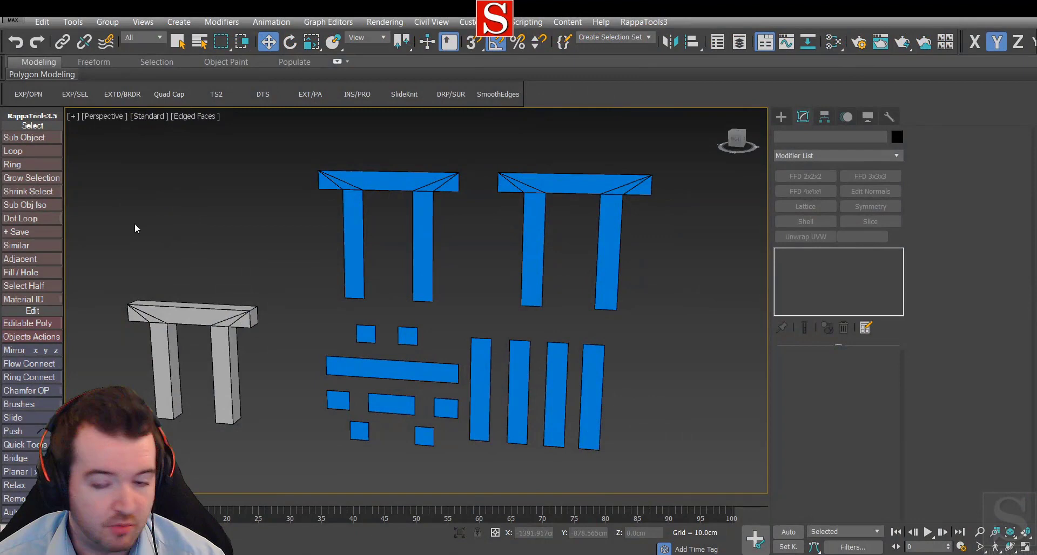
Add an Unwrap UVW modifier to the grey Test_Box object and show its UV layout in the editor.
click(245, 320)
alt+middle_drag(212, 288, 302, 238)
scroll(273, 298, up, 3)
scroll(259, 286, down, 3)
scroll(290, 279, up, 3)
scroll(245, 213, down, 3)
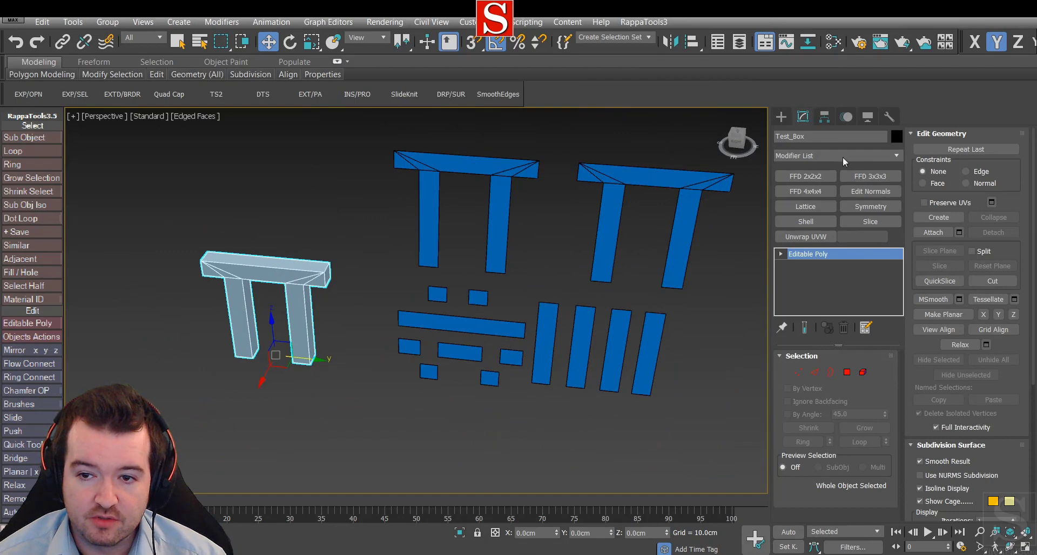
click(888, 154)
key(u)
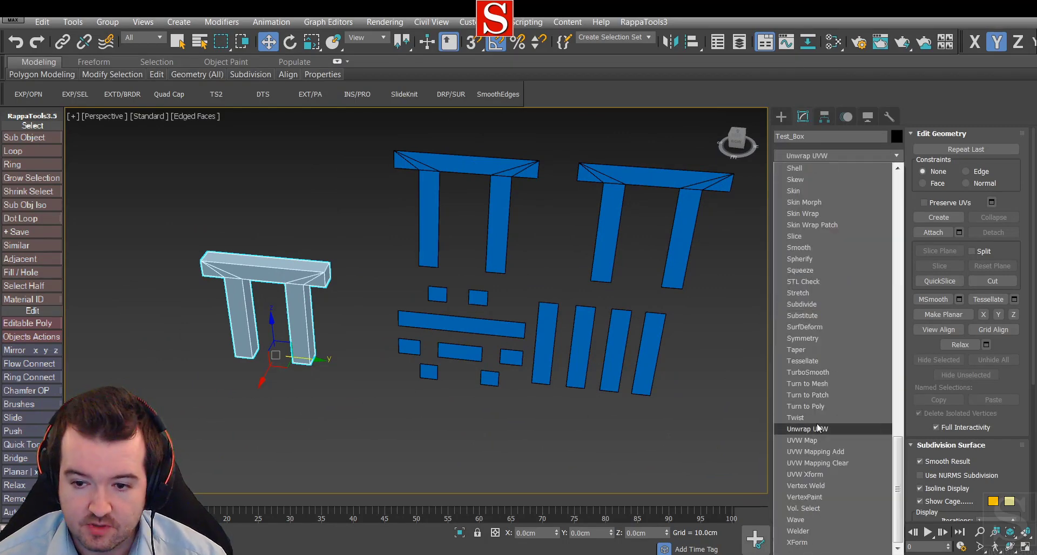
click(813, 428)
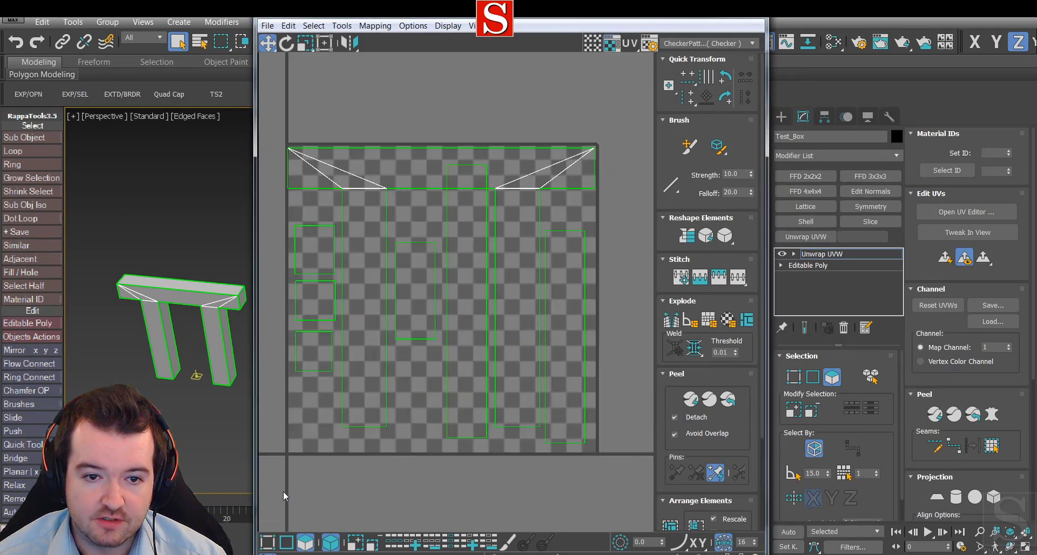
Select all UV faces and switch the unwrap to map channel 2, moving the current UVs into it.
key(ctrl+a)
middle_drag(157, 228, 140, 247)
scroll(180, 252, down, 5)
scroll(170, 254, up, 5)
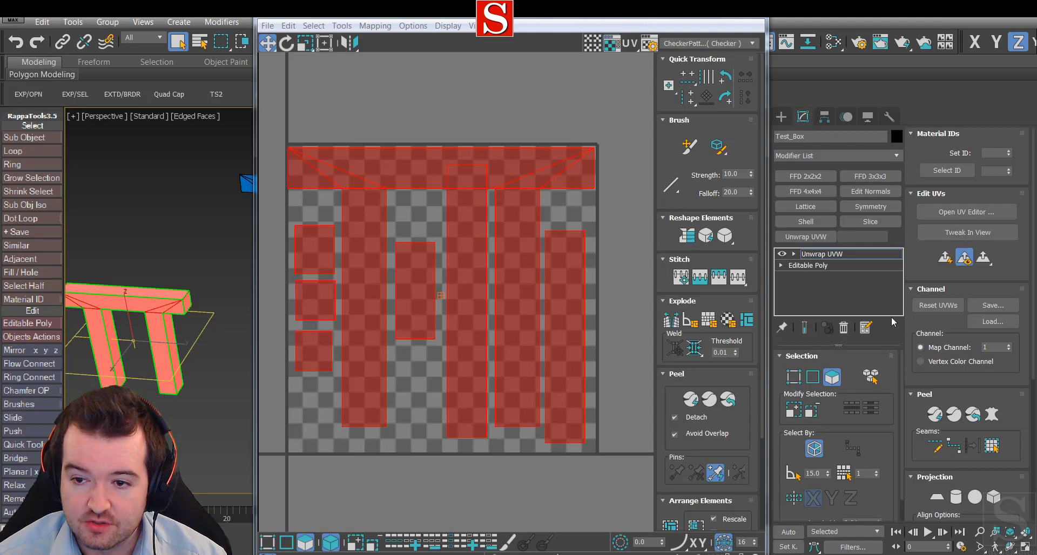
click(1009, 345)
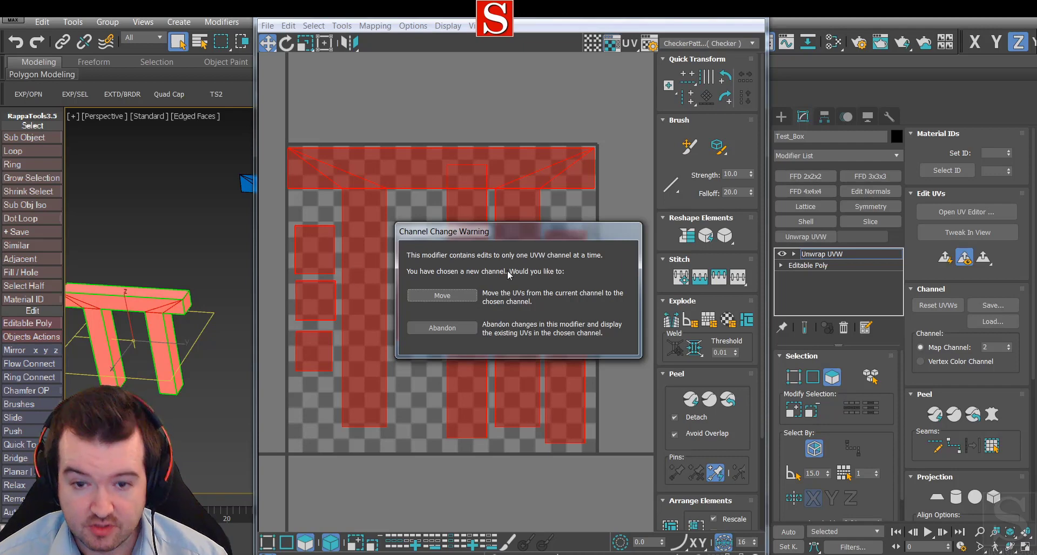
click(441, 296)
scroll(527, 329, down, 3)
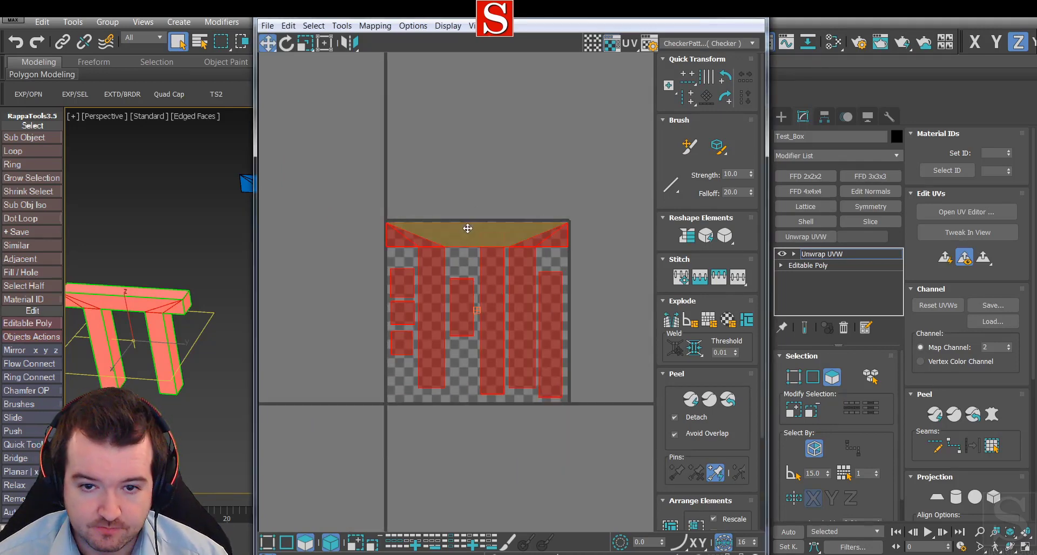
Pack all UV islands with the Non-Convex method and a padding of 0.03.
click(313, 25)
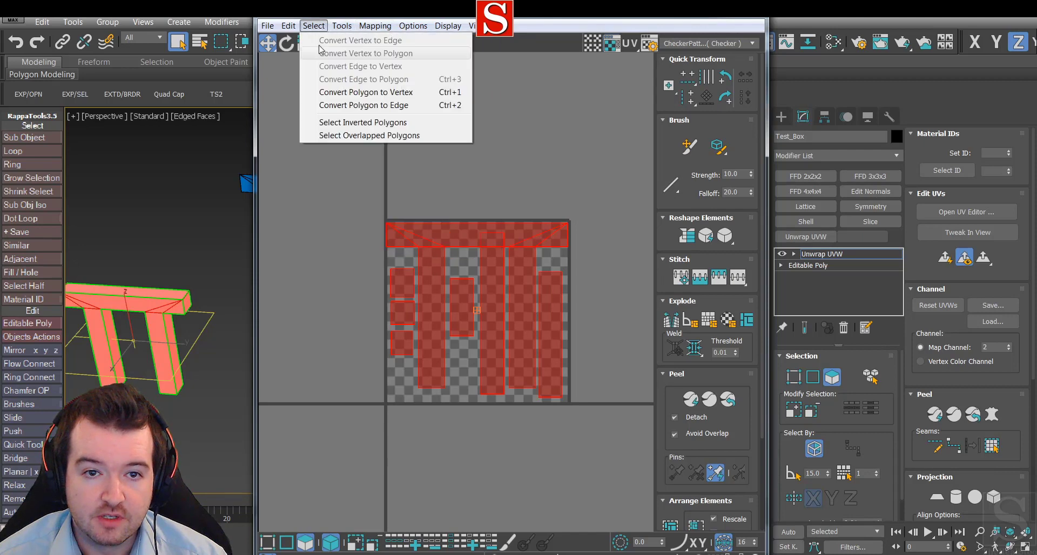
click(342, 26)
click(371, 178)
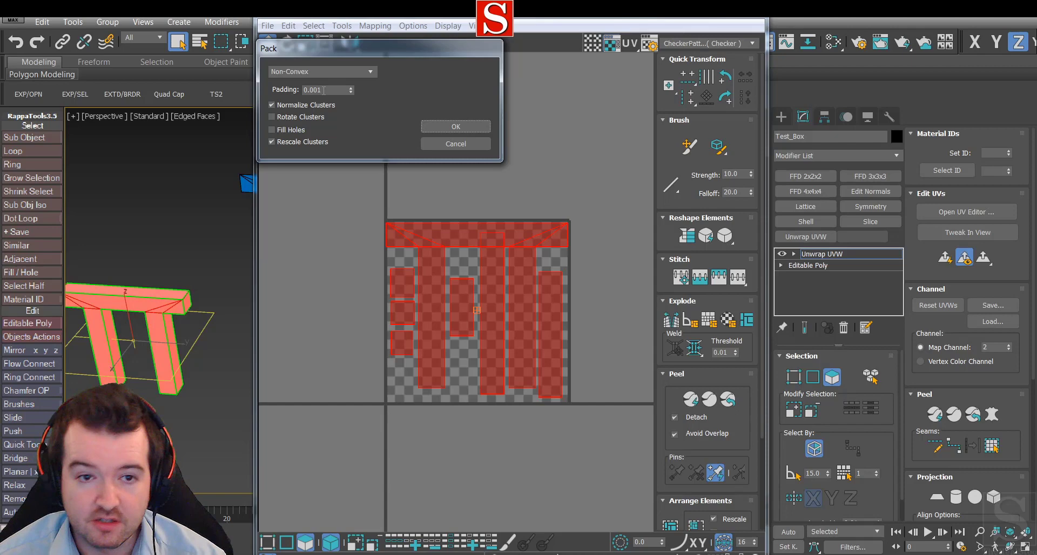
drag(324, 90, 313, 90)
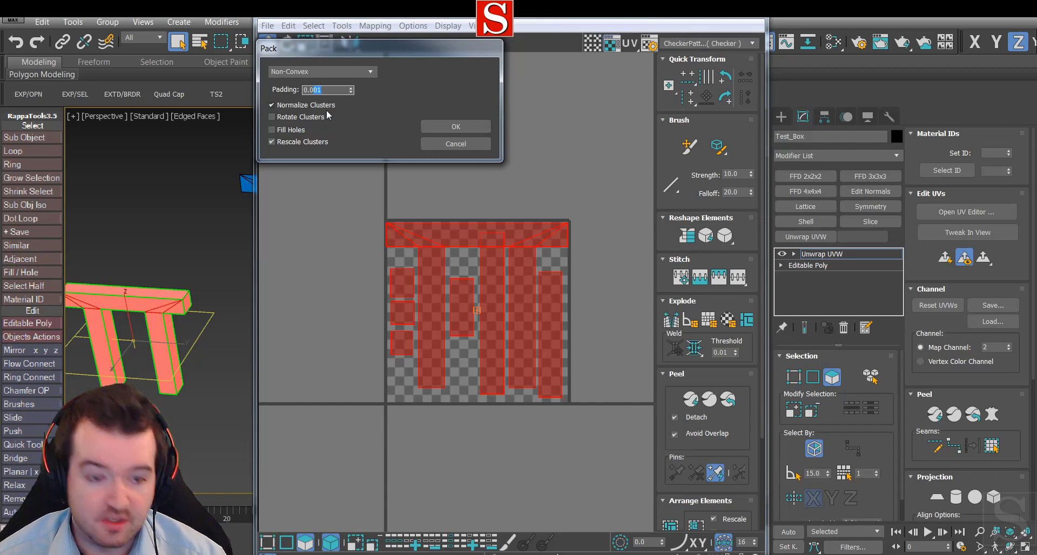
text(03)
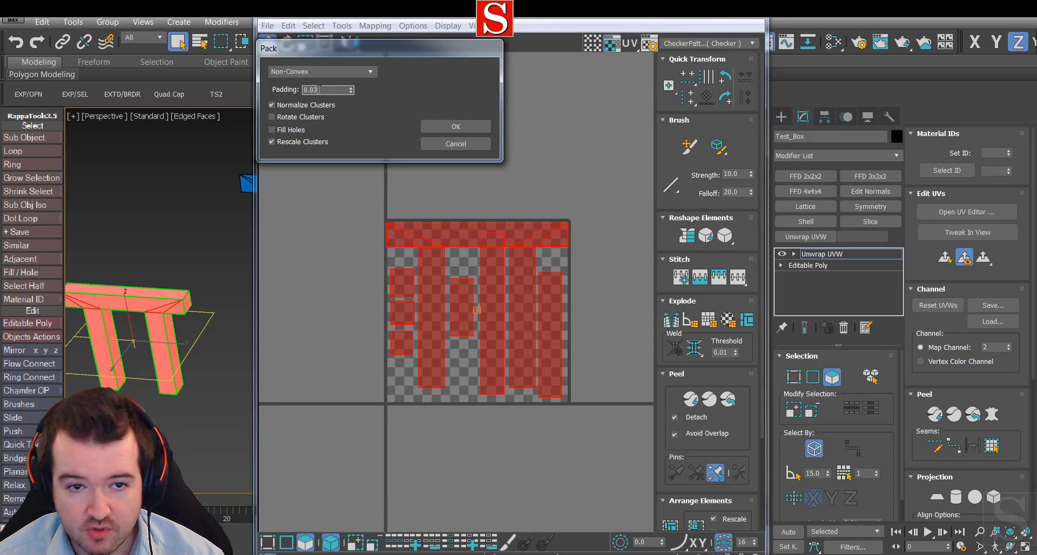
click(443, 127)
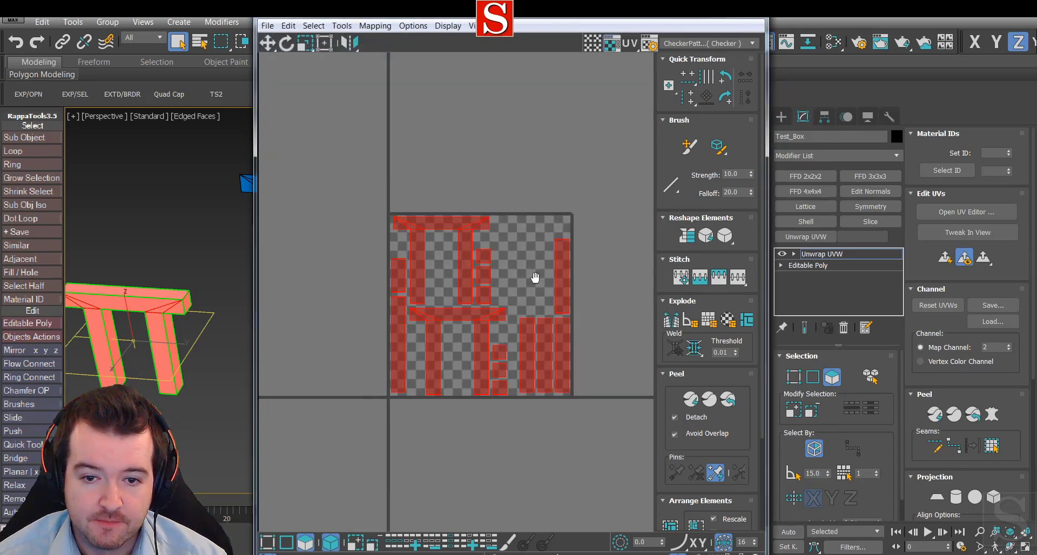
Move the upper column of three small square UV islands next to the tall strip at the tile's right edge.
scroll(520, 252, up, 2)
scroll(519, 252, up, 1)
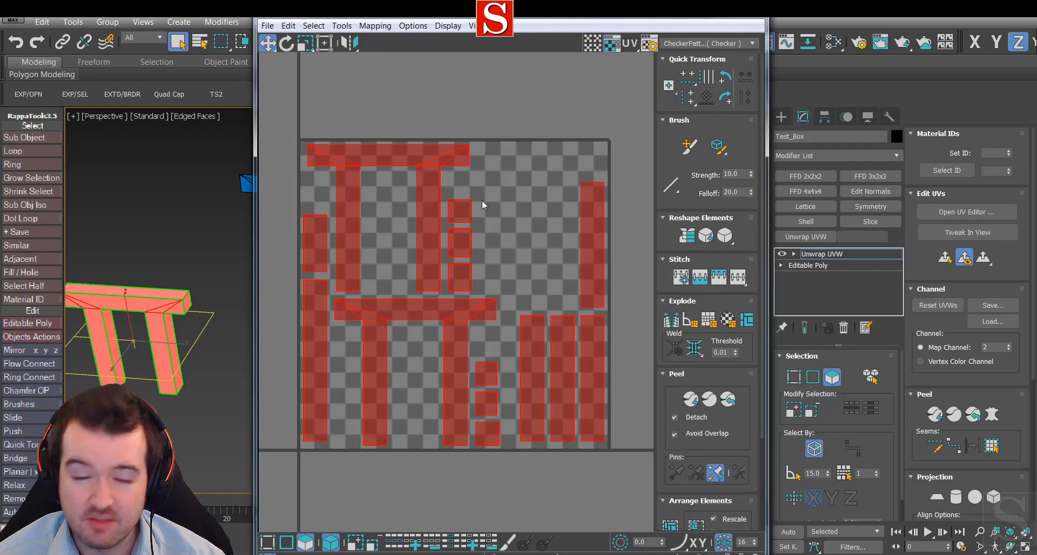
middle_drag(489, 213, 493, 224)
drag(507, 184, 452, 277)
drag(463, 199, 561, 204)
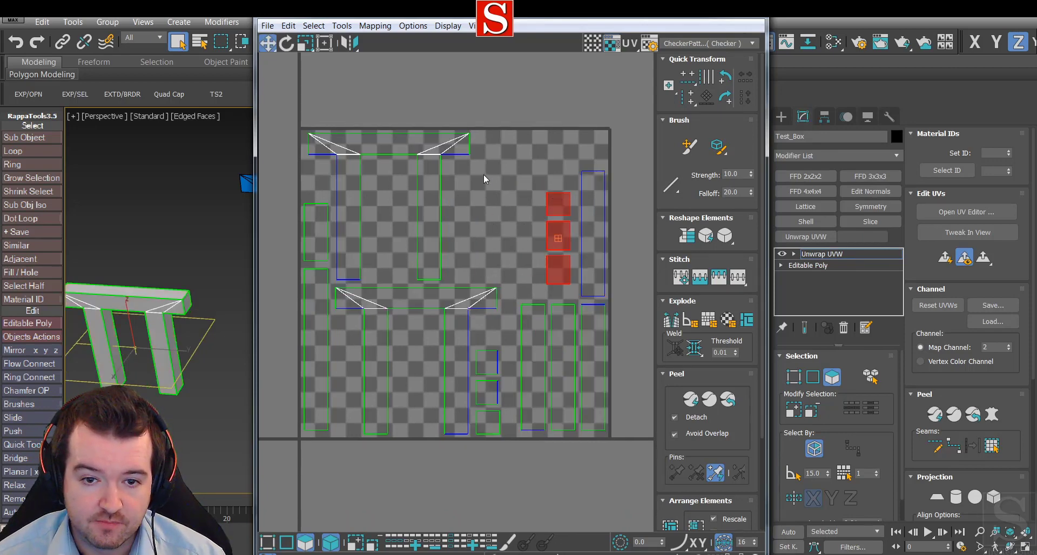
Rotate the two beam-and-legs UV islands 90 degrees in opposite directions and interlock their legs.
click(425, 226)
key(r)
drag(449, 210, 486, 218)
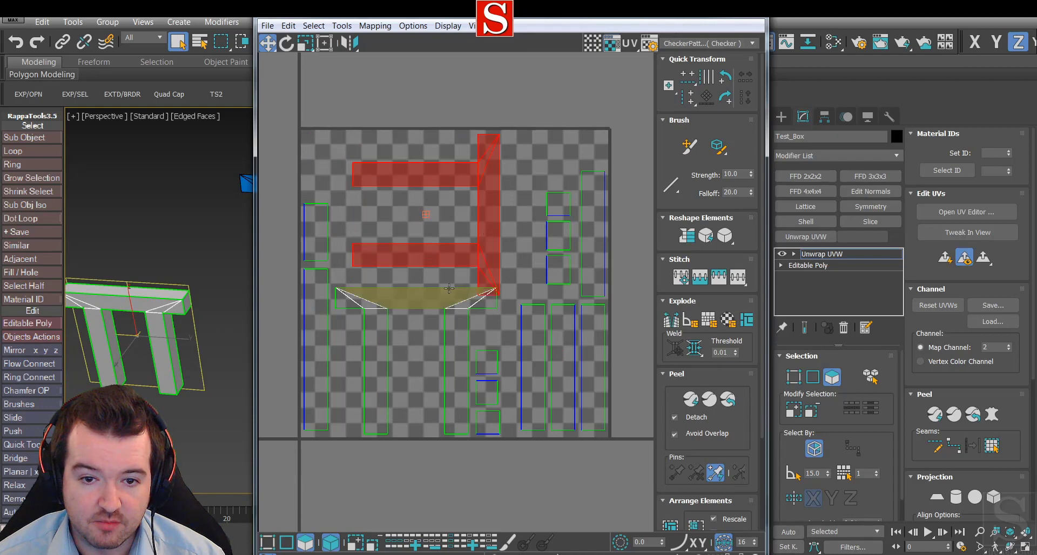
click(439, 294)
key(r)
key(r)
key(r)
drag(442, 319, 421, 218)
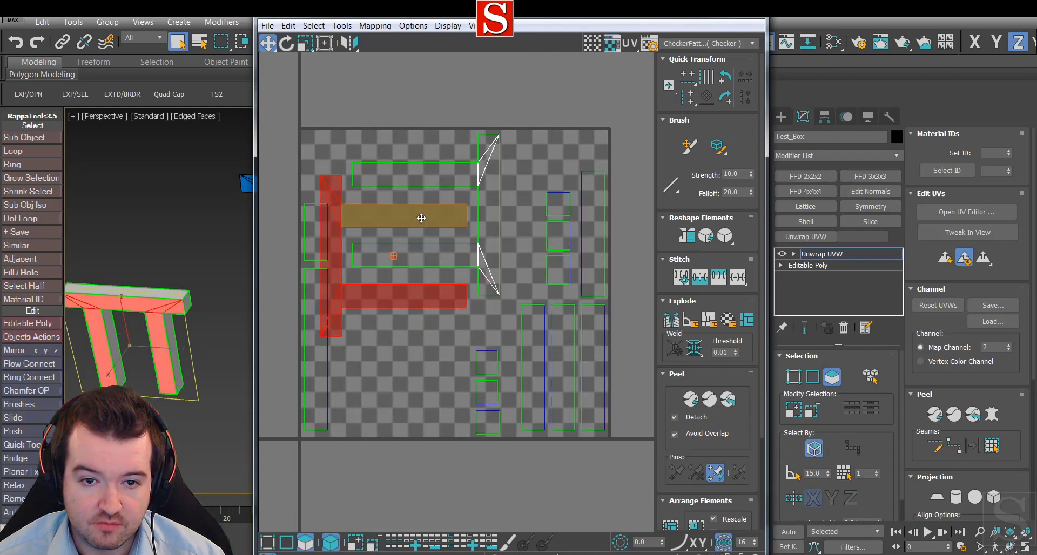
Rotate the long and short strips at the tile's left edge to horizontal and stack them below the interlocked islands.
drag(287, 277, 319, 253)
key(r)
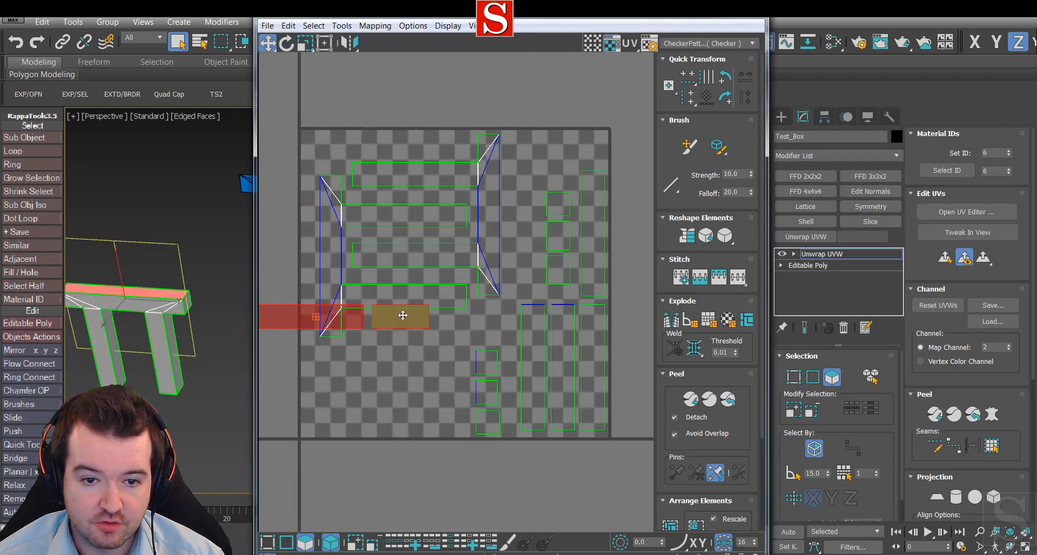
drag(402, 315, 429, 387)
drag(430, 422, 336, 417)
click(388, 383)
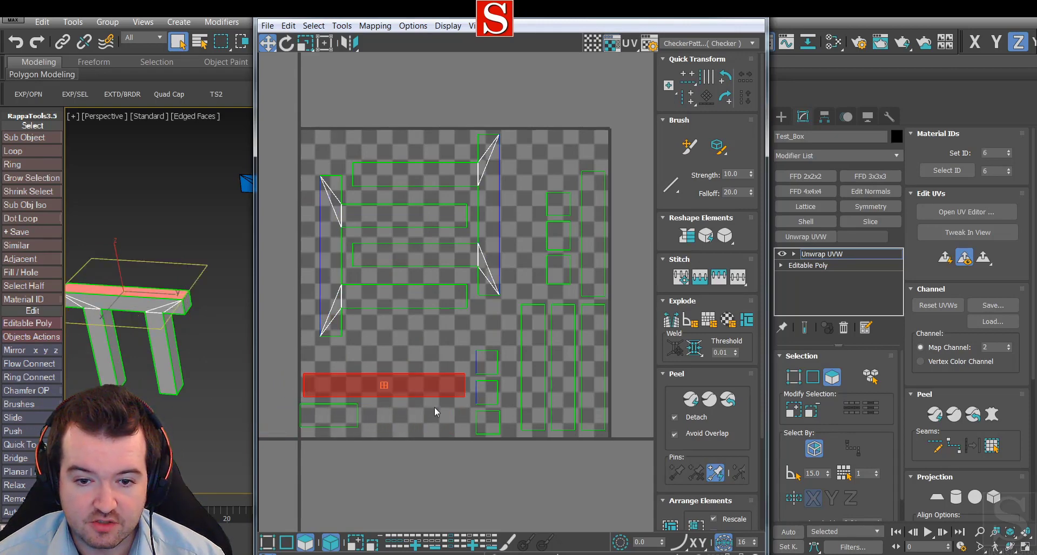
Line up the three lower small square islands in a row beside the short horizontal strip.
drag(488, 423, 387, 417)
drag(486, 392, 432, 416)
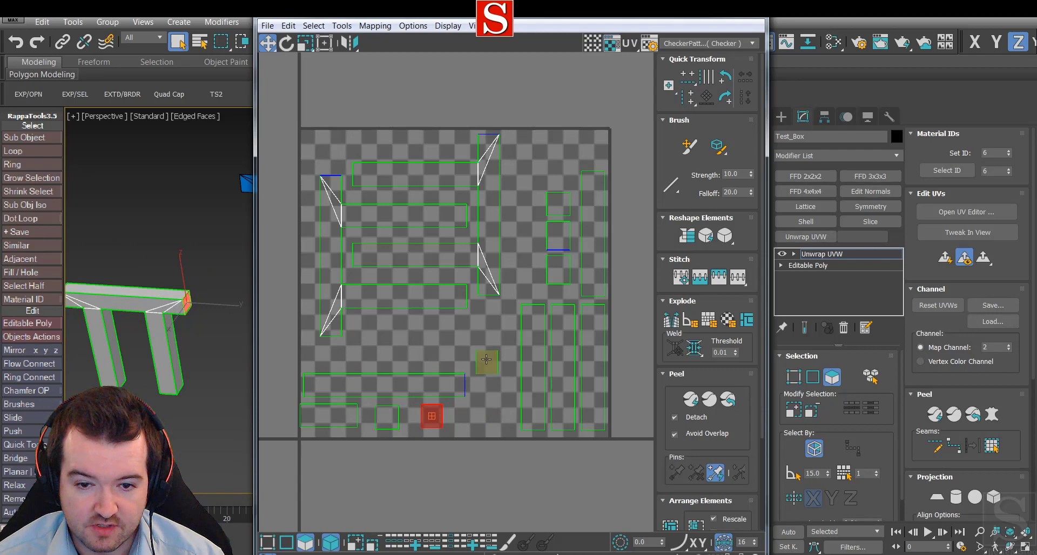
drag(486, 359, 475, 414)
Select the two interlocked beam-and-legs islands and scale them up slightly within the free space.
drag(505, 140, 365, 344)
drag(419, 215, 433, 229)
key(e)
key(r)
key(w)
Reposition the long horizontal strip and space out the short strip and small squares beneath it.
drag(439, 381, 449, 378)
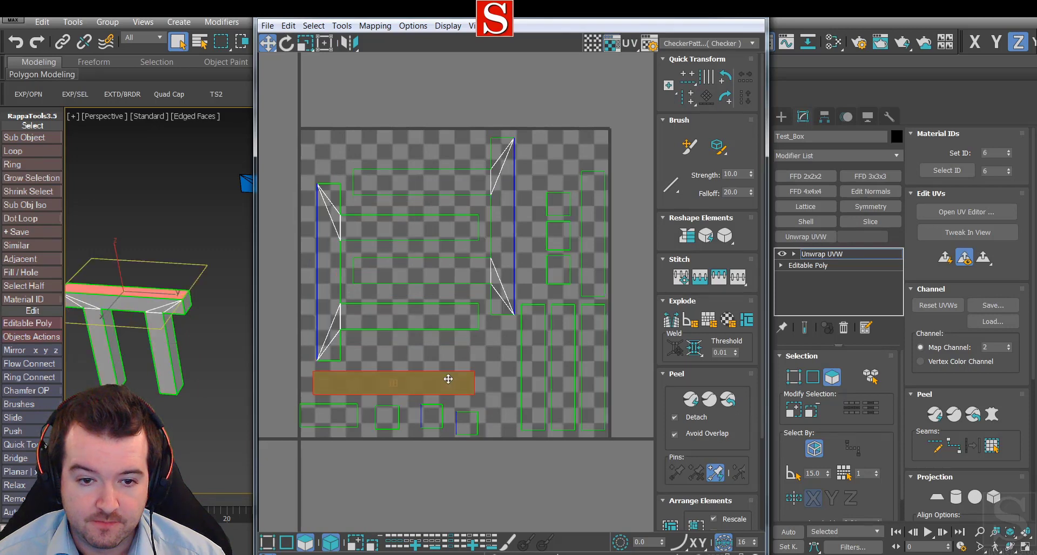
drag(344, 425, 399, 419)
drag(432, 424, 480, 419)
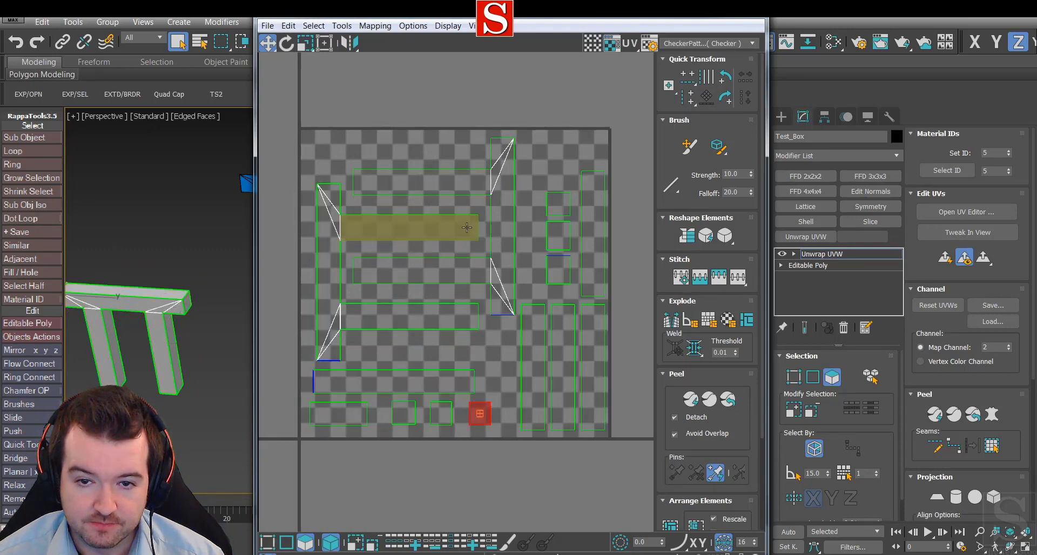
Spread out the three small square islands vertically in the gap near the tile's upper-right corner.
middle_drag(486, 210, 496, 263)
scroll(497, 263, down, 2)
drag(551, 264, 540, 239)
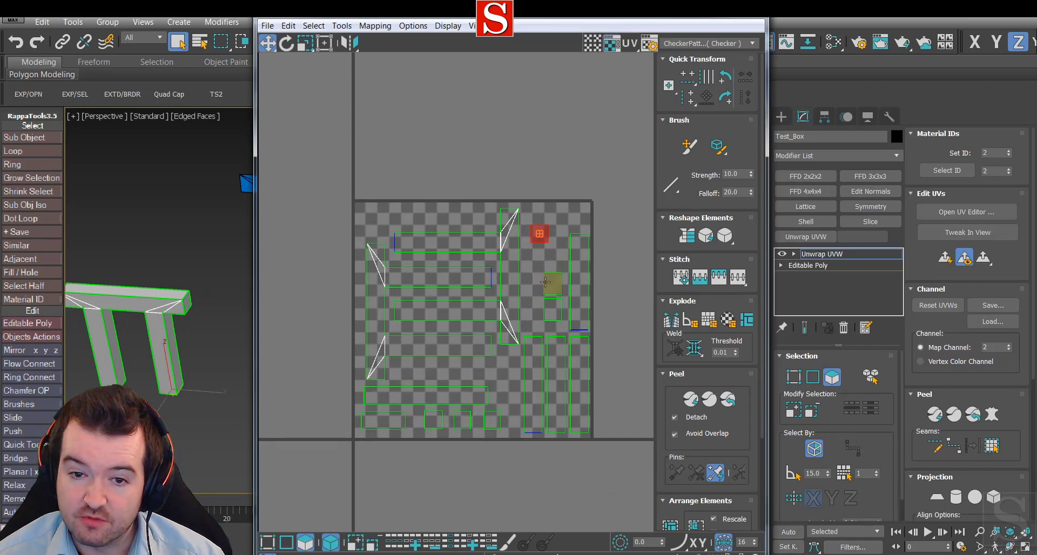
drag(553, 289, 543, 231)
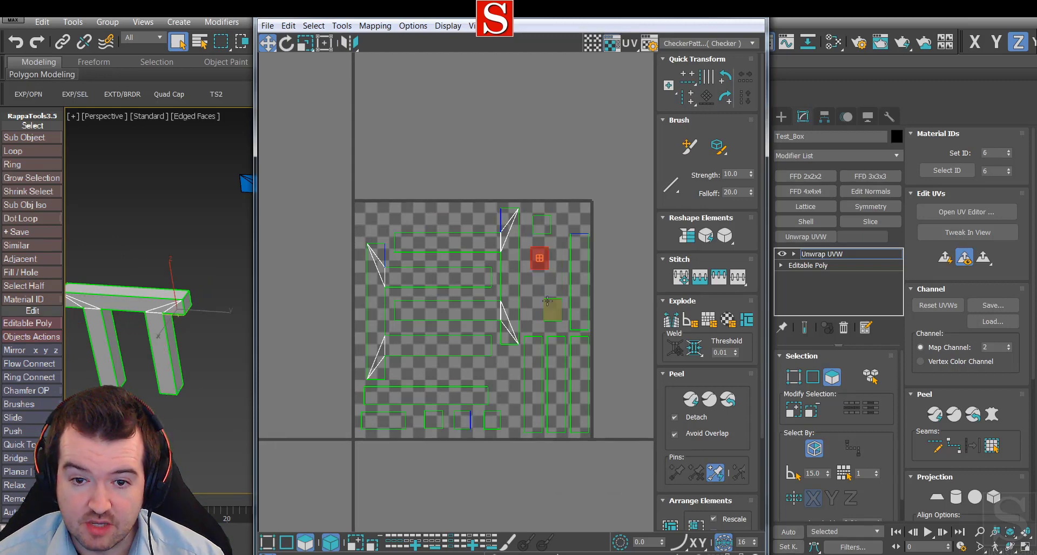
drag(552, 308, 543, 298)
Scale up the three upper-right square islands slightly and nudge the tall strip beside them up and inward.
drag(564, 211, 533, 317)
key(r)
key(w)
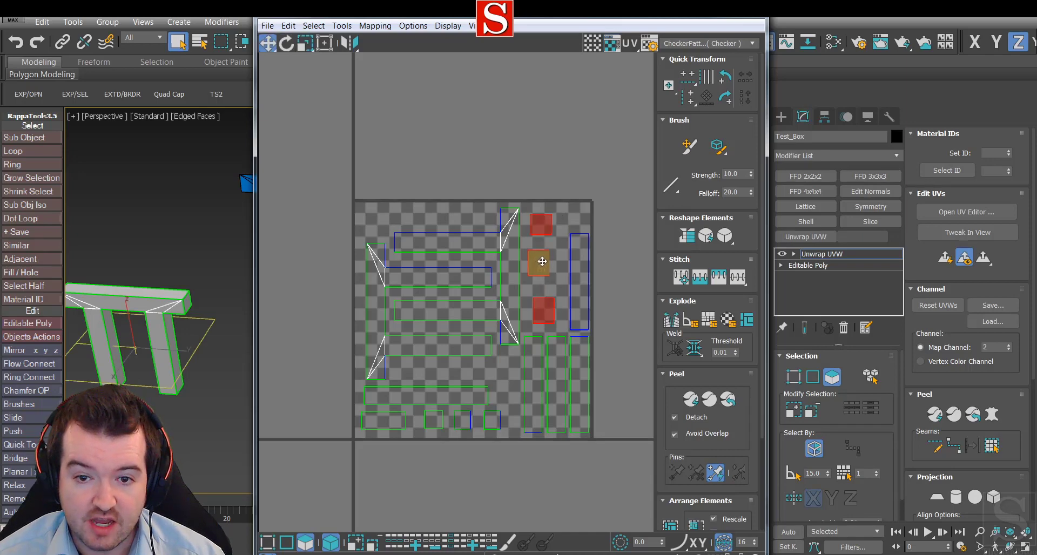
click(563, 255)
drag(578, 262, 574, 248)
click(559, 193)
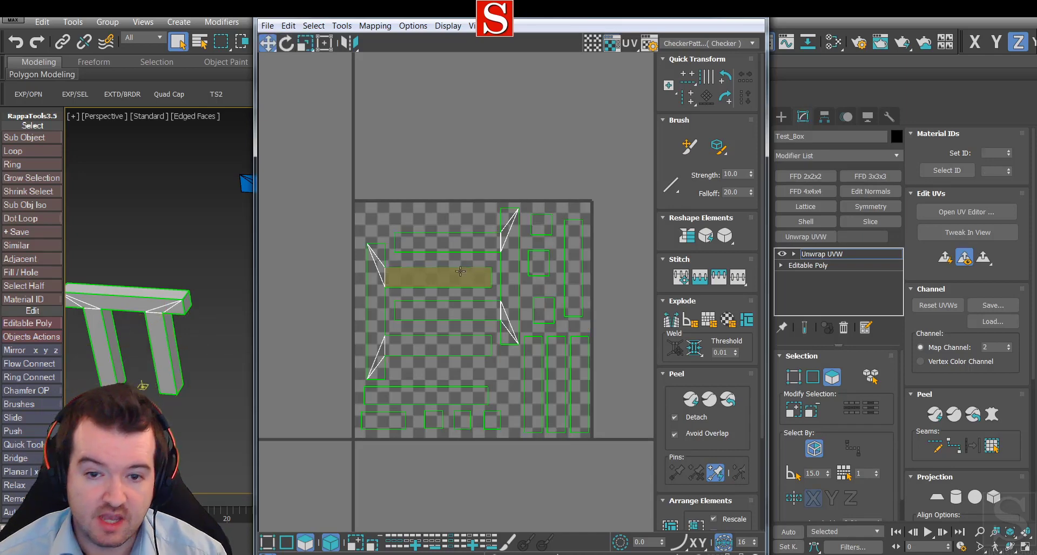
Finish the UV editing, return Test_Box to a plain Editable Poly and deselect it.
key(ctrl+a)
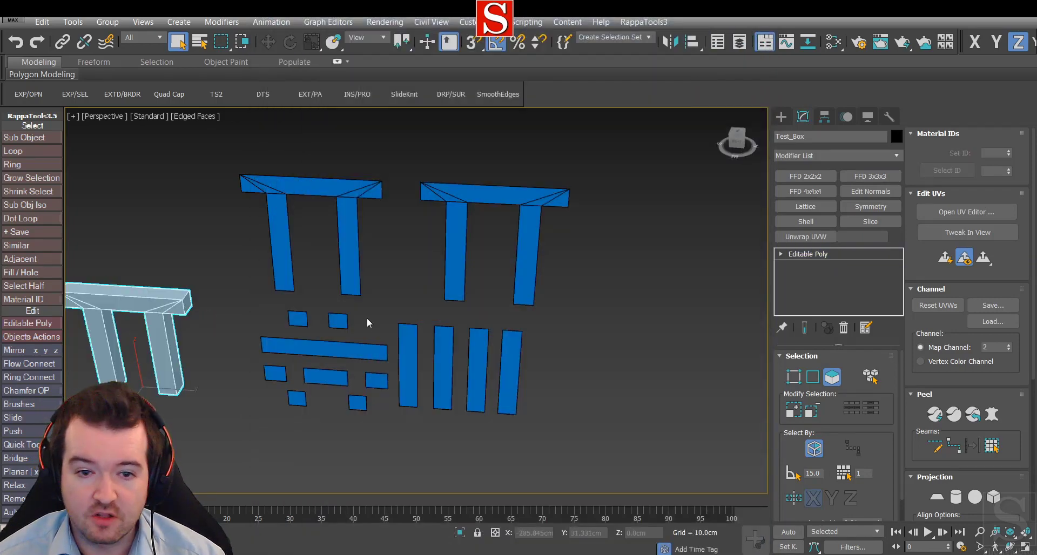
click(210, 336)
click(170, 309)
middle_drag(164, 281, 322, 288)
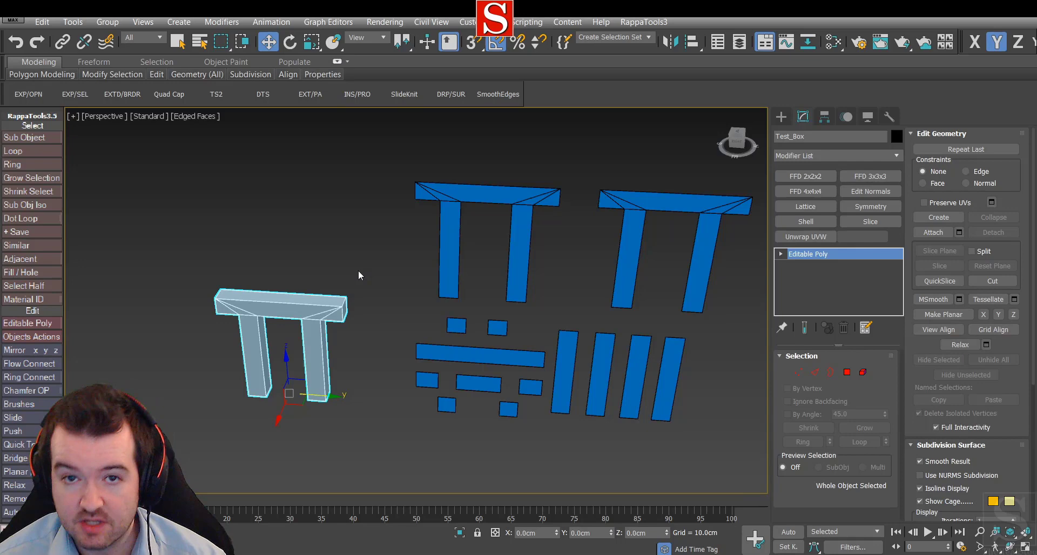
click(358, 317)
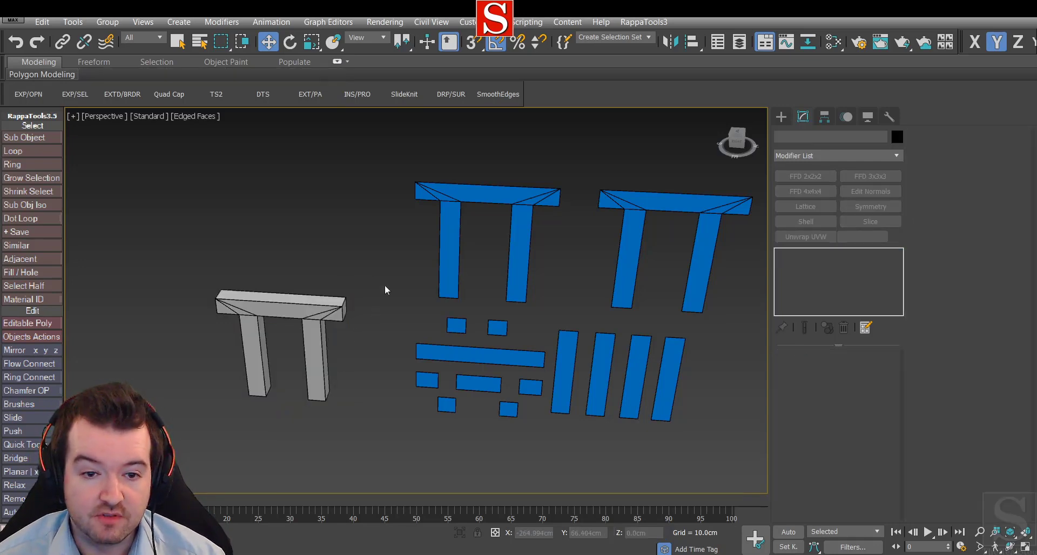
Export Test_Box as an FBX, replacing the existing Test_Box_M_01.FBX in the 01 Lightmap folder with the current export settings, and deselect it.
click(327, 305)
middle_drag(342, 285, 362, 278)
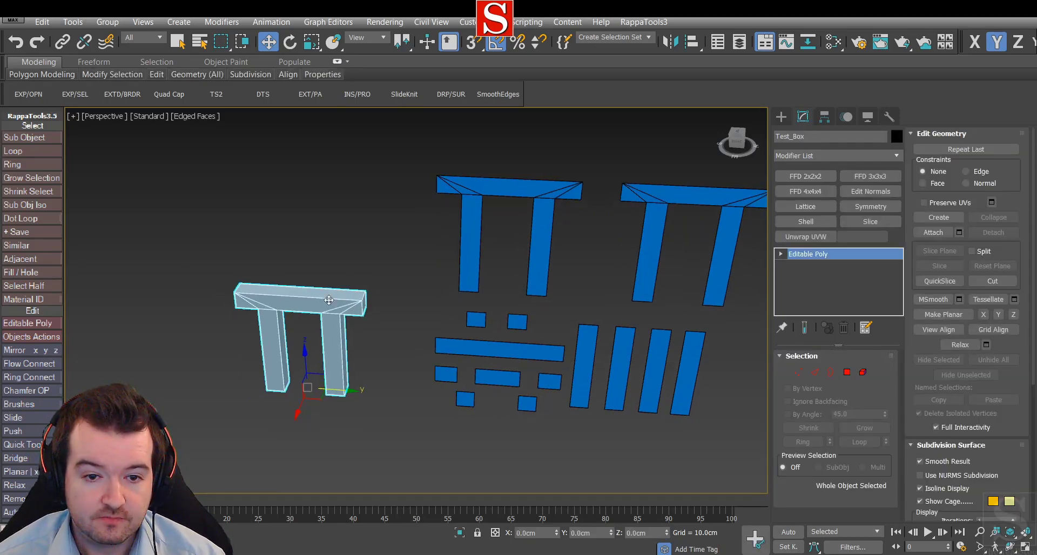
click(13, 20)
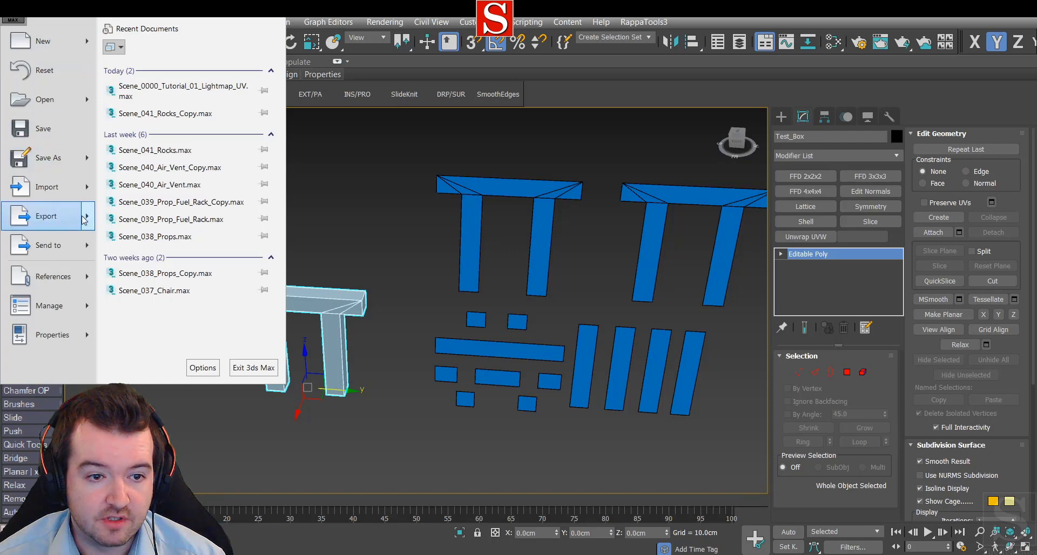
mouse_move(32, 216)
click(167, 106)
click(113, 124)
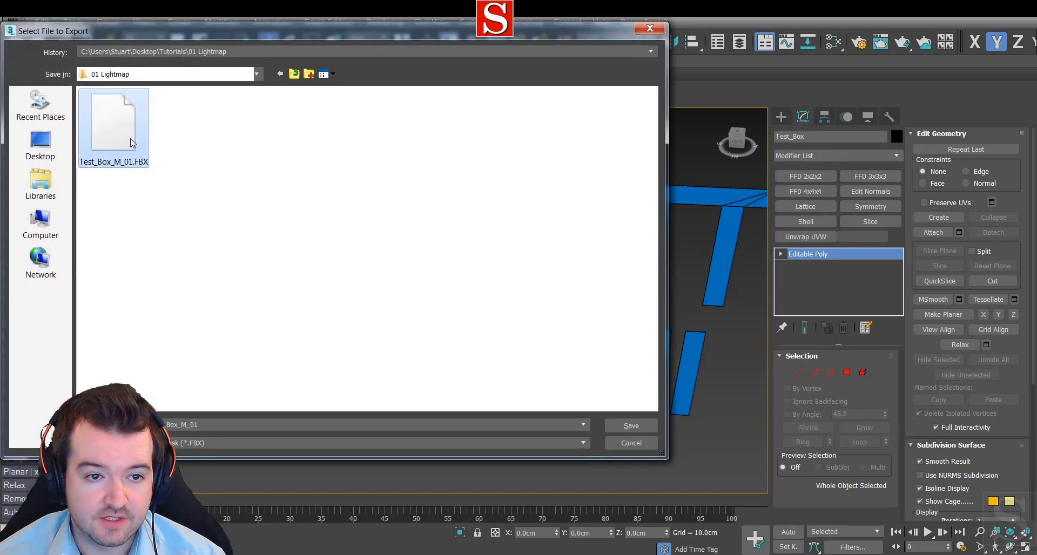
click(607, 424)
click(567, 345)
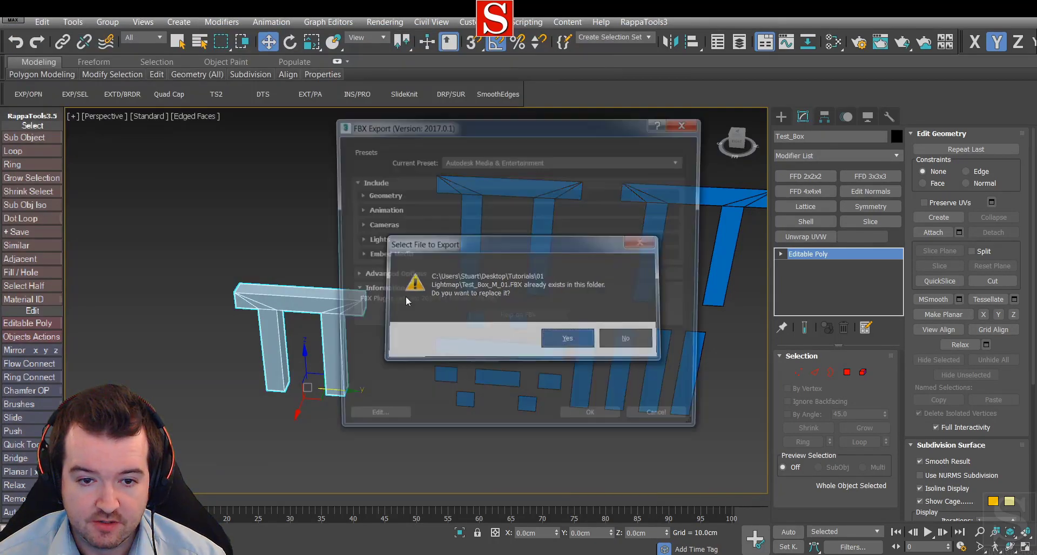
click(599, 425)
click(370, 277)
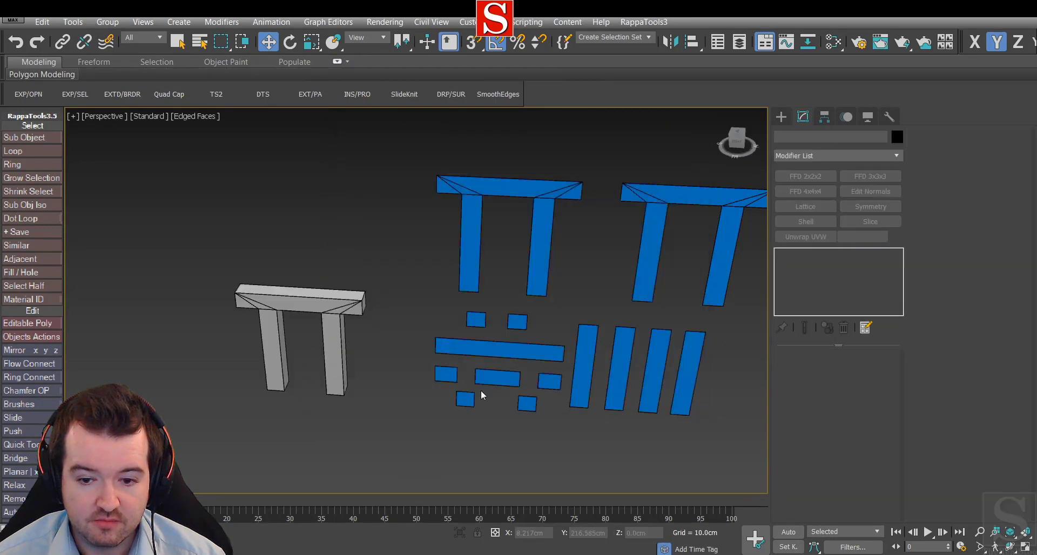
Switch to Unreal Editor and bring Test_Box_M_01.FBX from the 01 Lightmap folder into the Lightmap_Tutorial content folder.
click(634, 554)
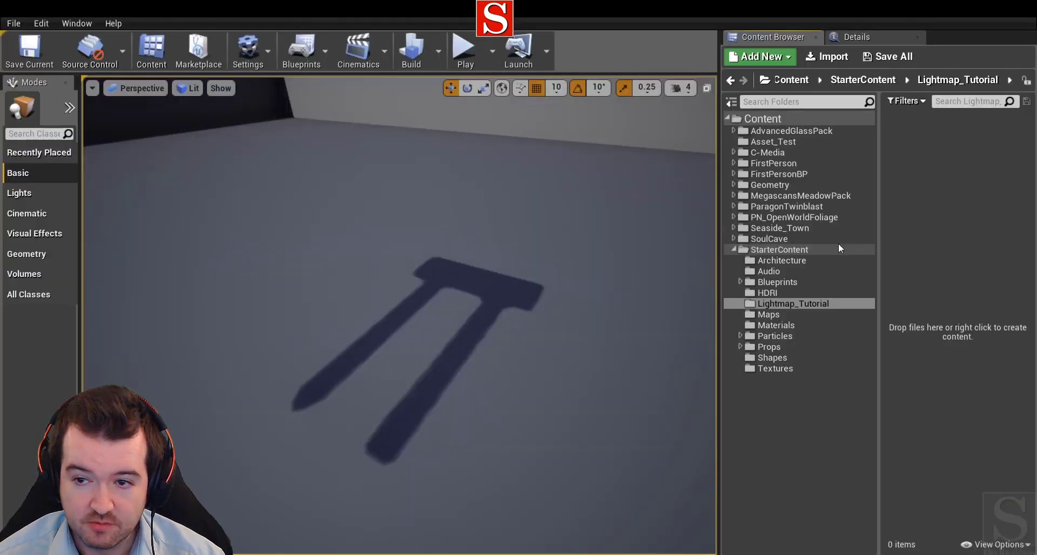
right_click(912, 148)
click(763, 167)
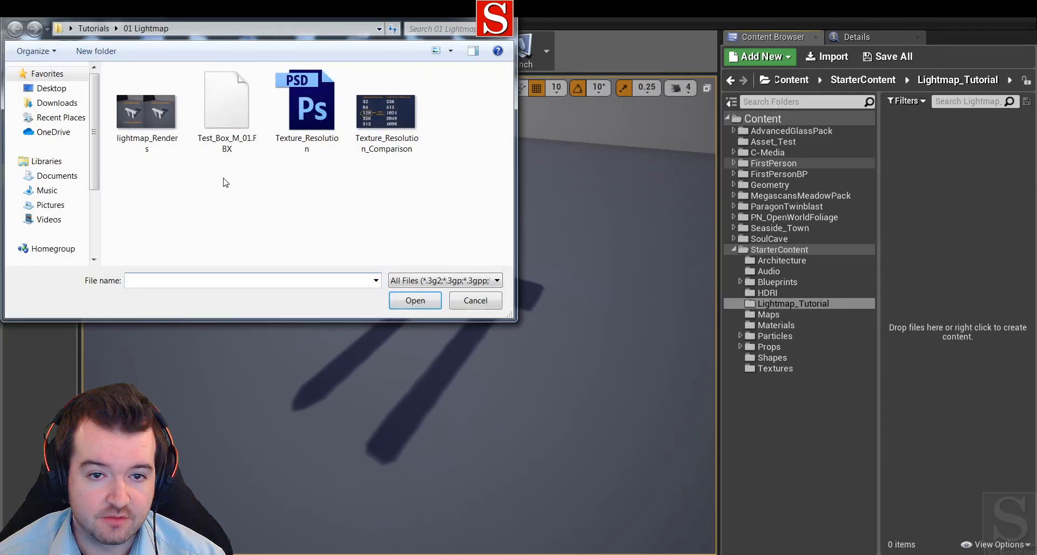
click(230, 134)
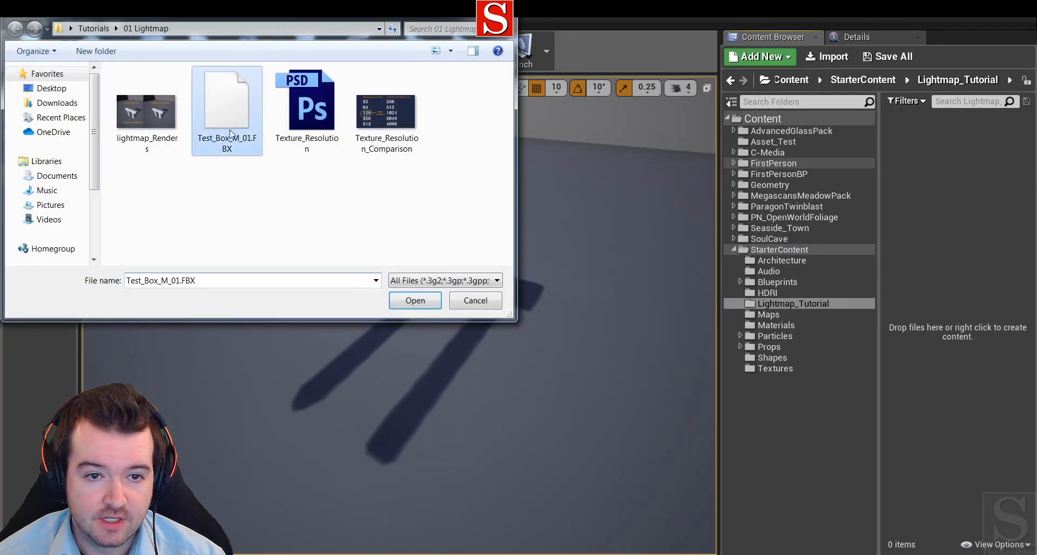
click(402, 301)
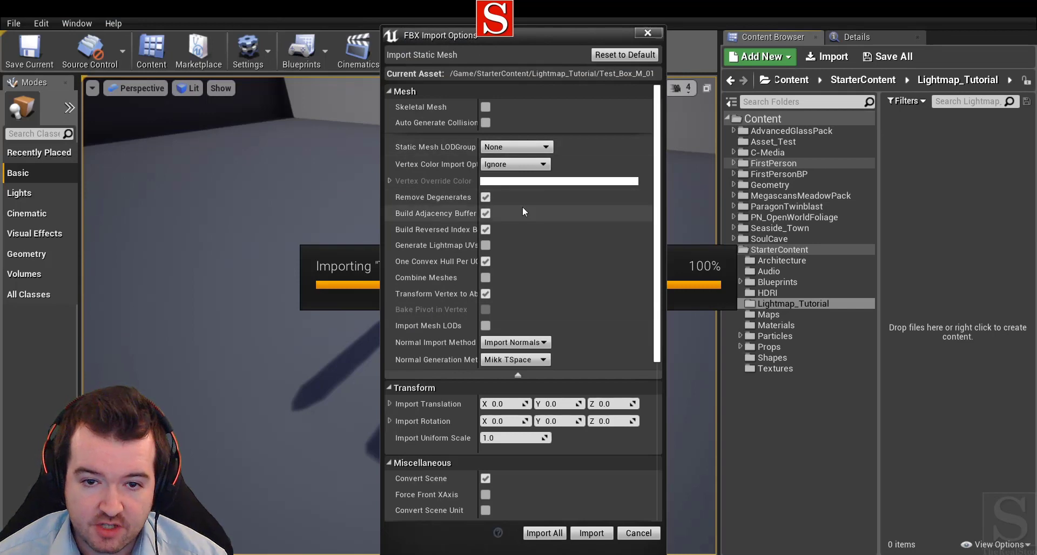
Import the static mesh with Generate Lightmap UVs off and the Material Import Method at Do Not Create Material.
drag(479, 112, 490, 112)
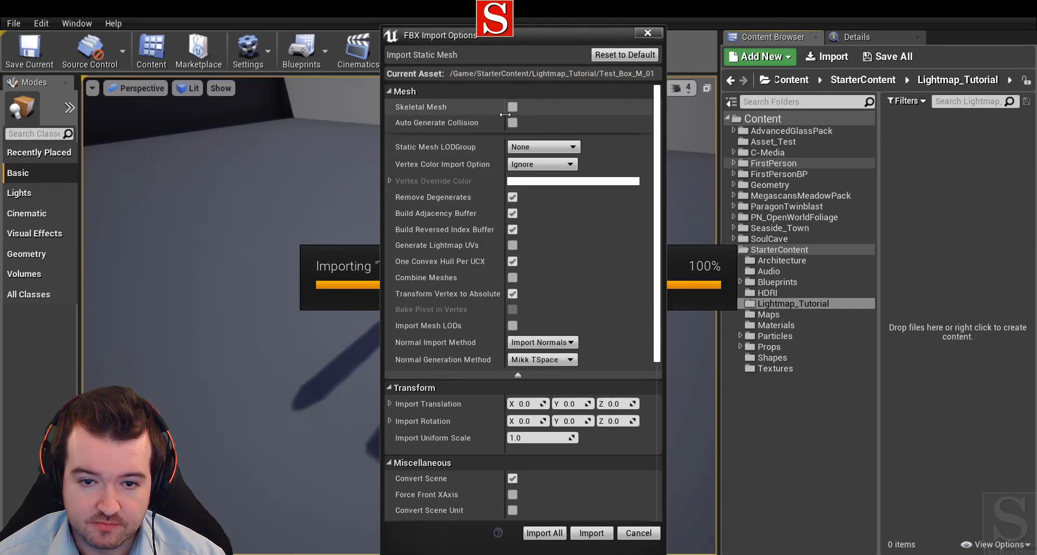
drag(504, 114, 506, 115)
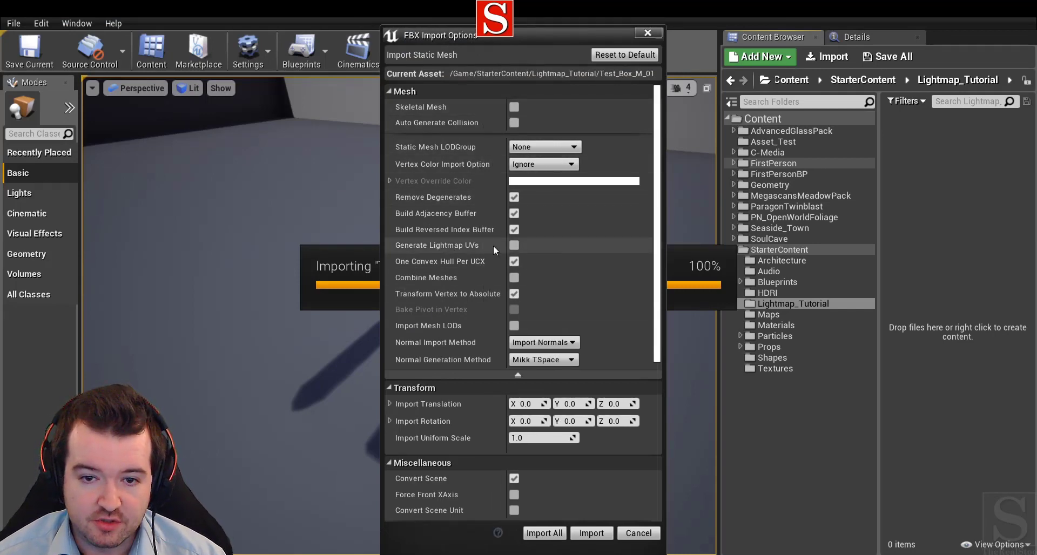
click(516, 248)
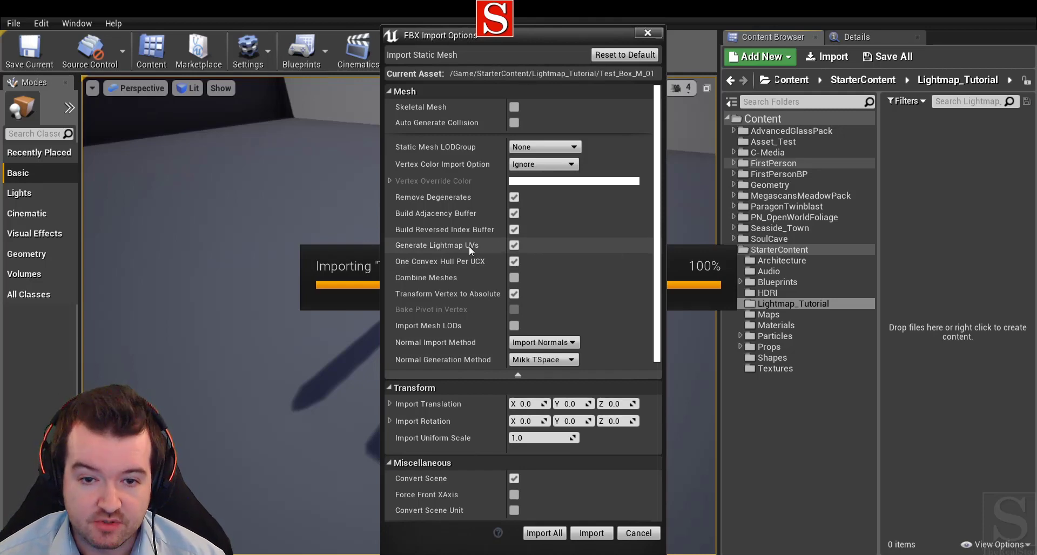
click(514, 246)
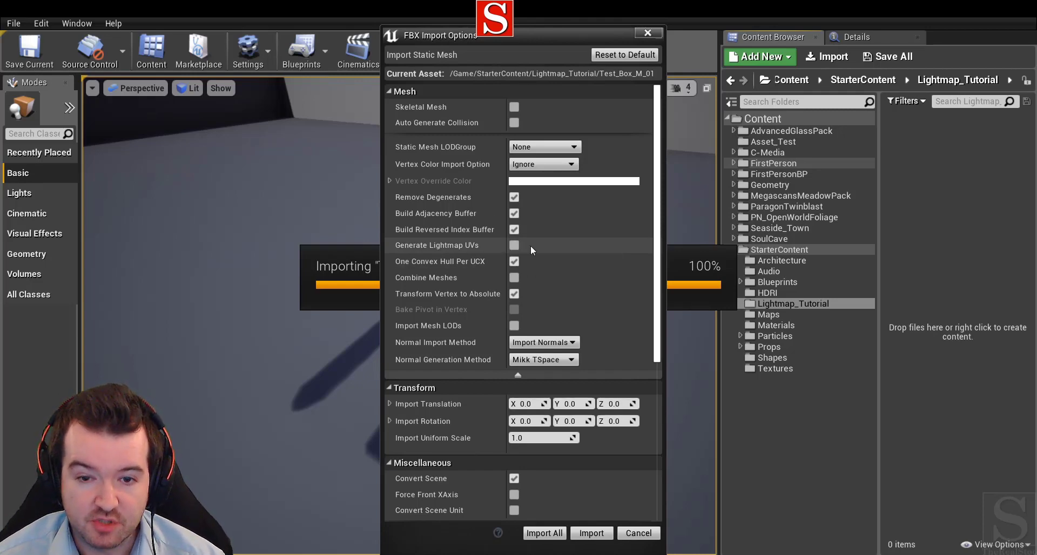
drag(656, 257, 656, 374)
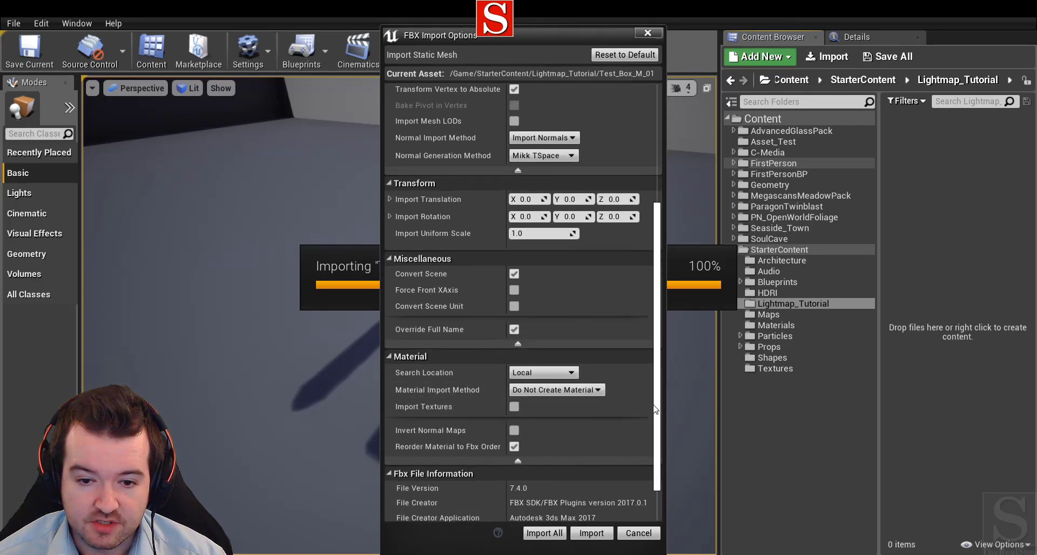
scroll(569, 414, up, 1)
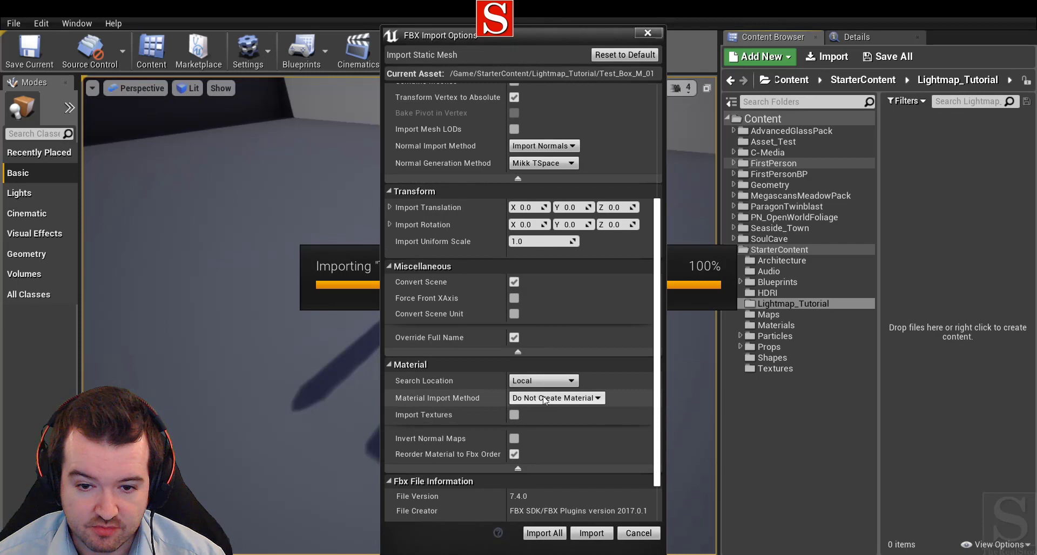
mouse_move(410, 401)
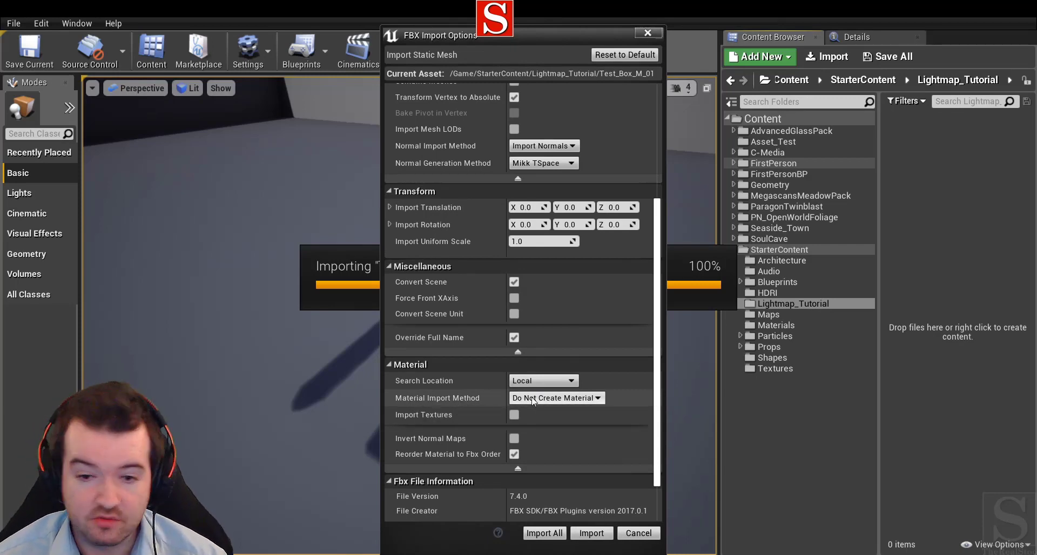
click(594, 534)
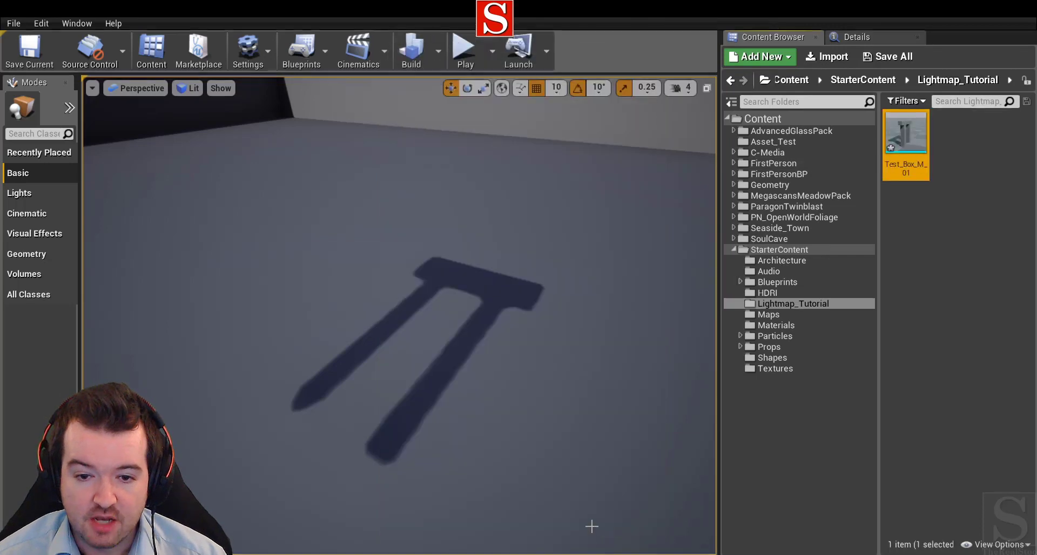
Place Test_Box_M_01 in the level on the floor and select it.
mouse_move(902, 131)
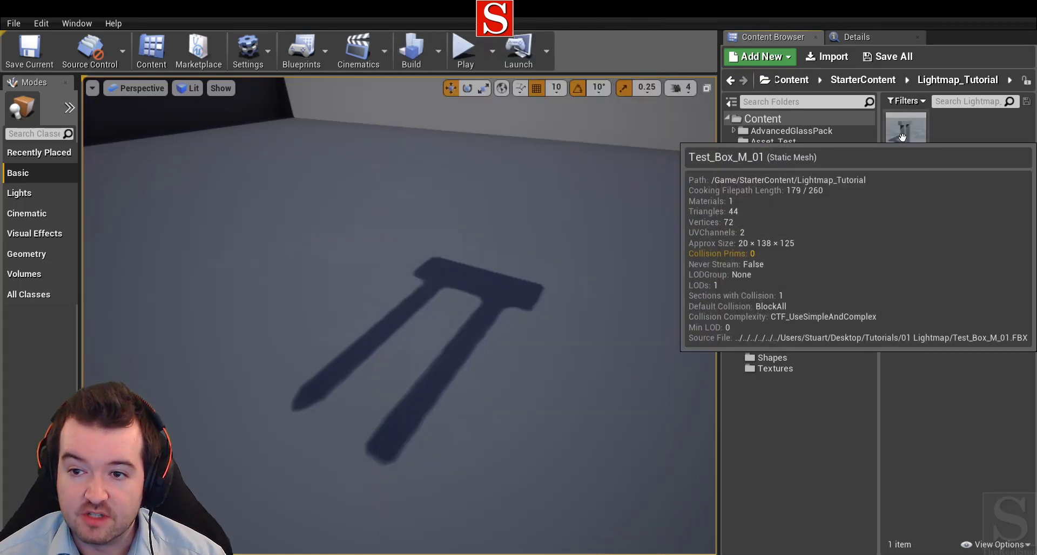
drag(902, 131, 325, 388)
mouse_move(325, 388)
right_down()
mouse_move(346, 405)
mouse_move(335, 389)
right_up()
key(s)
click(468, 337)
key(w)
right_drag(468, 338, 419, 316)
key(w)
key(d)
key(a)
click(348, 319)
Open the Test_Box_M_01 asset in the Static Mesh Editor and widen its window over the level viewport.
double_click(913, 129)
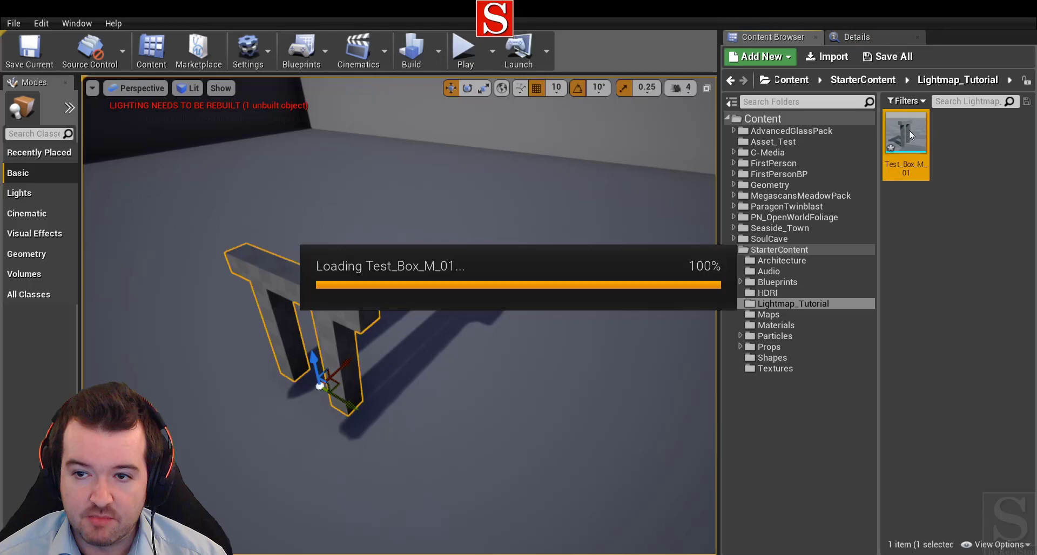
drag(736, 24, 655, 26)
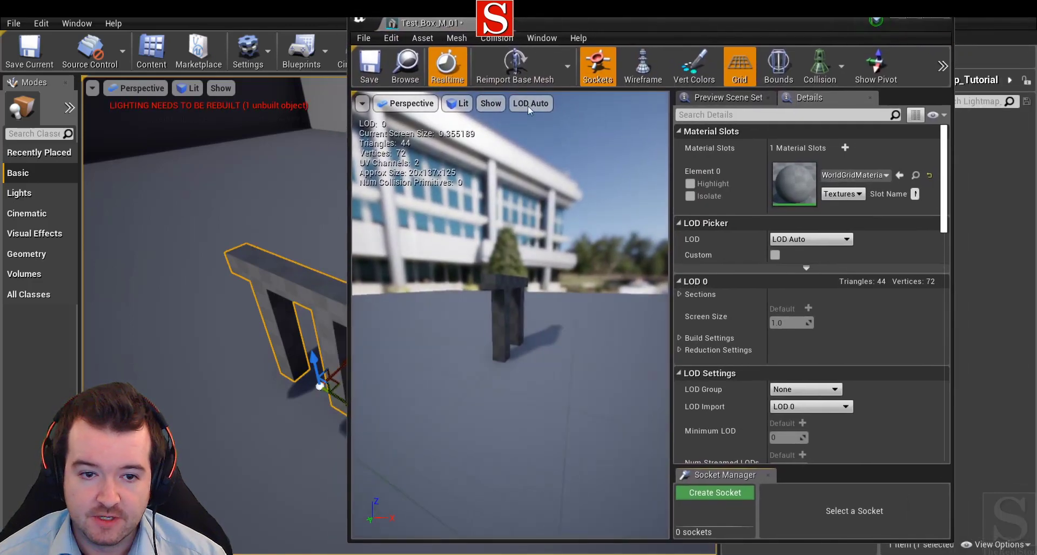
right_drag(279, 242, 273, 242)
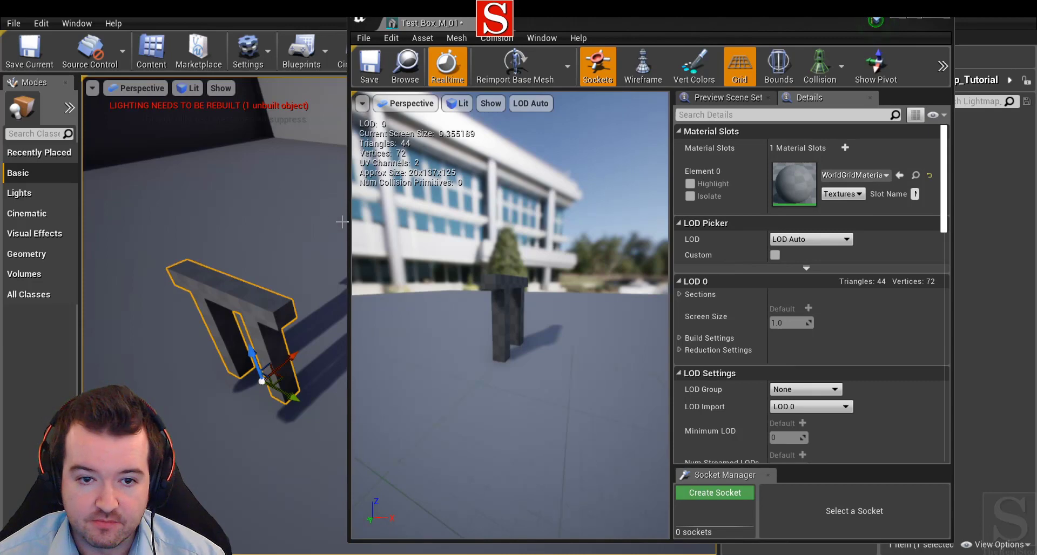
drag(349, 219, 120, 210)
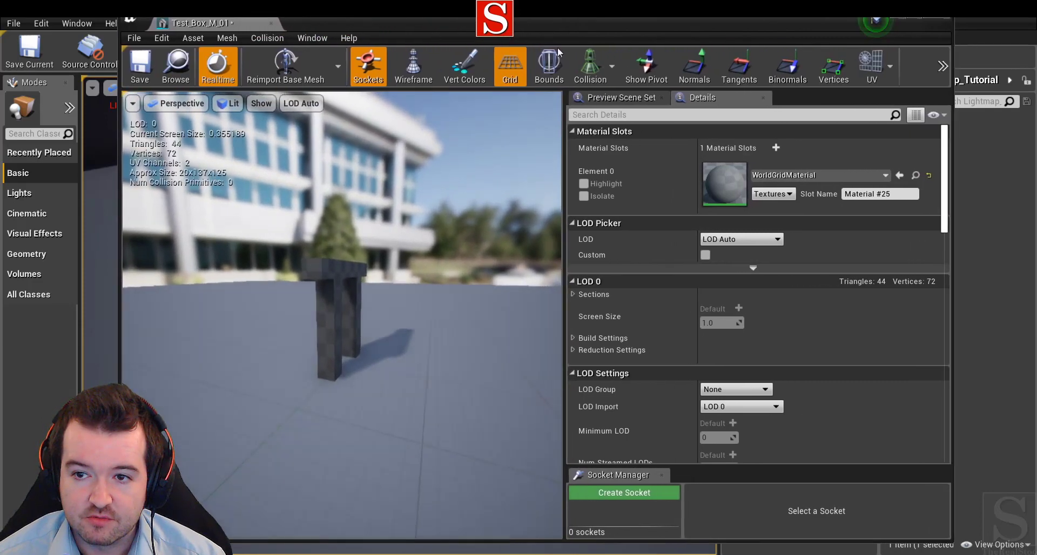
Overlay UV Channel 0 of the mesh in the preview, followed by UV Channel 1.
click(876, 67)
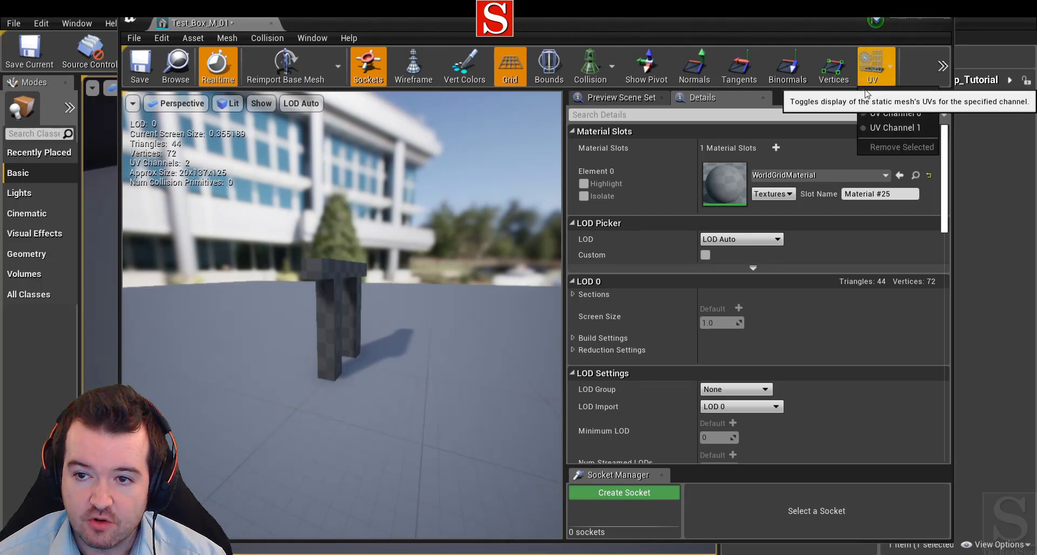
click(886, 114)
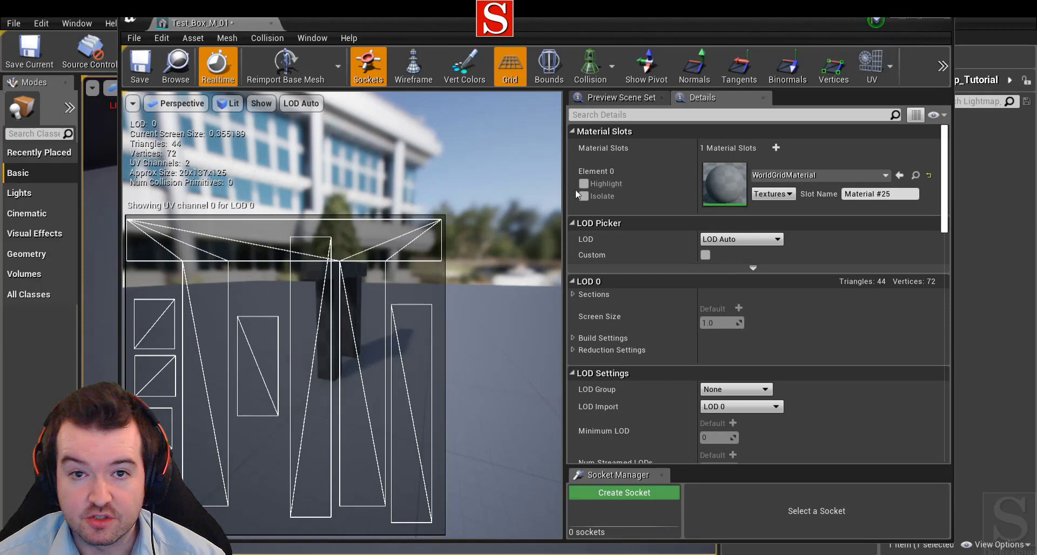
click(877, 65)
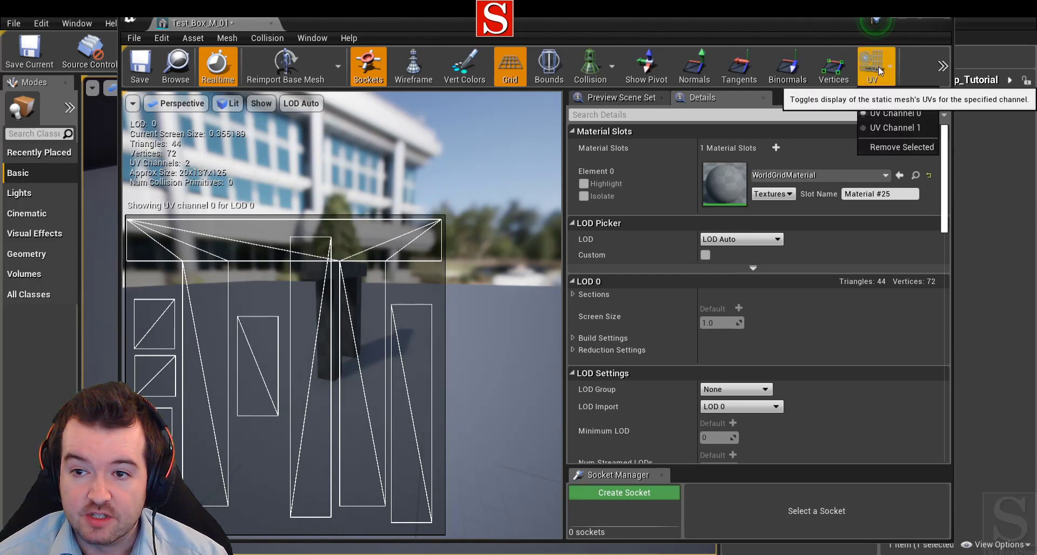
click(899, 128)
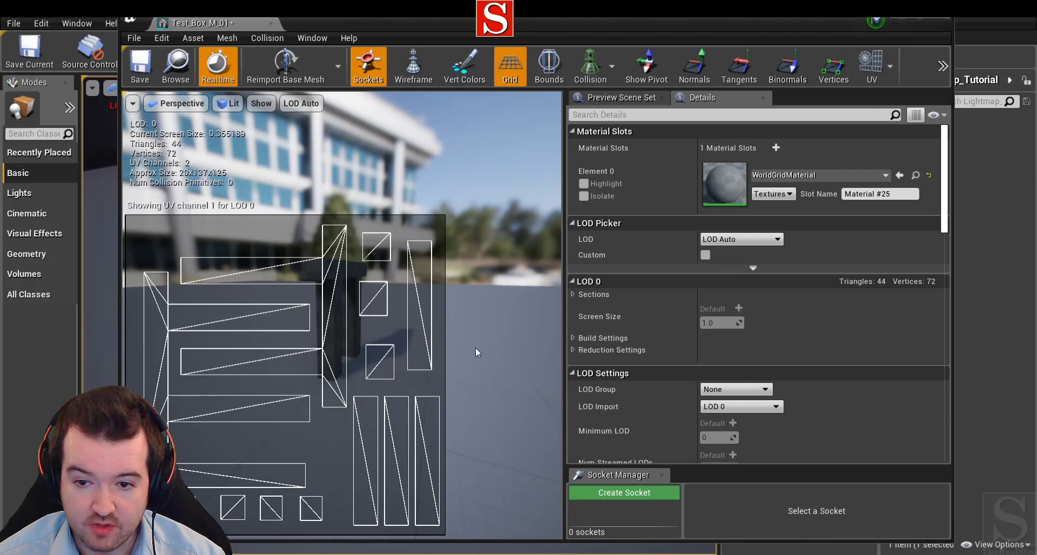
Check the mesh's Light Map Resolution and Light Map Coordinate Index against its UV channels, and save the asset.
drag(949, 180, 944, 258)
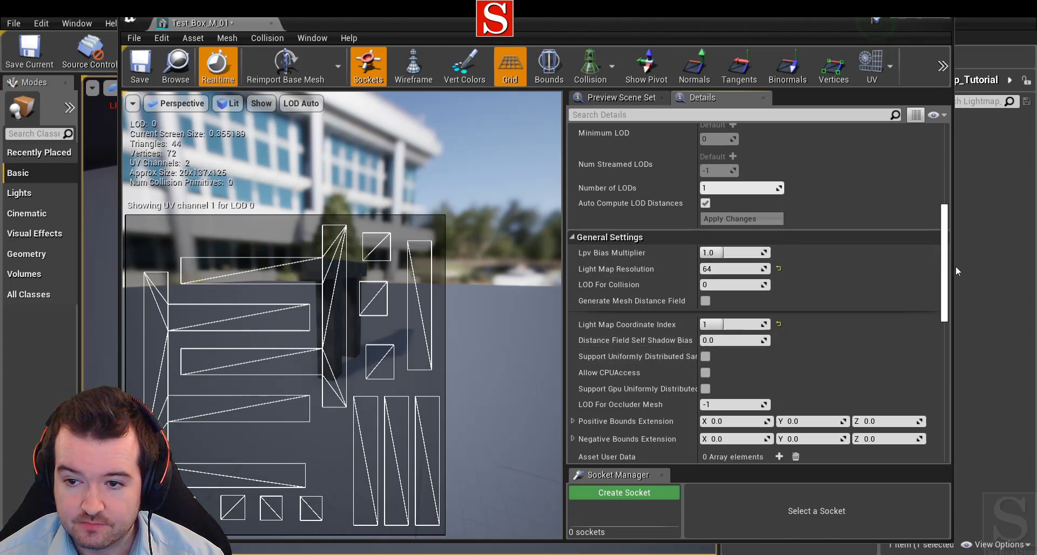
scroll(631, 267, down, 3)
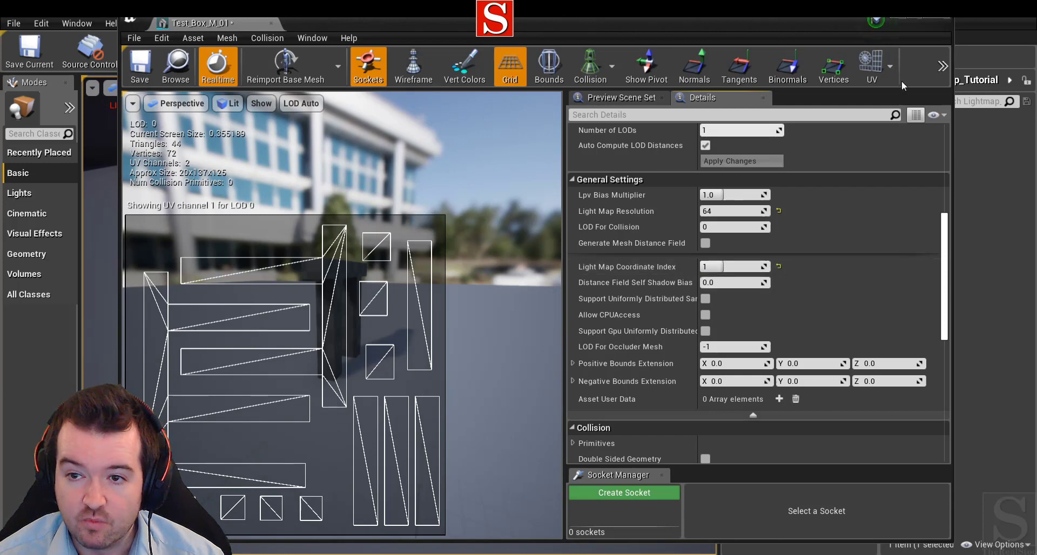
click(888, 65)
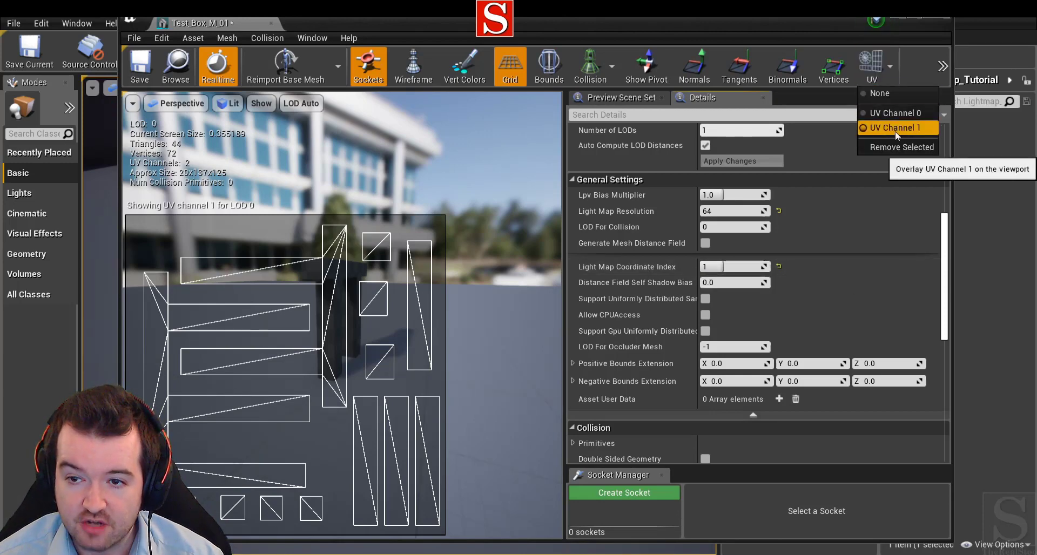
click(854, 233)
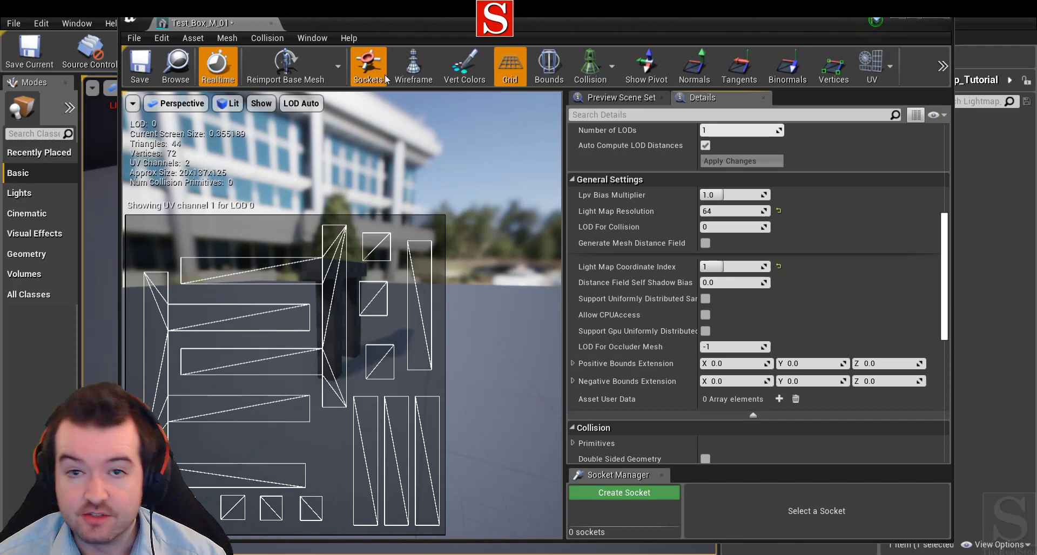
click(141, 65)
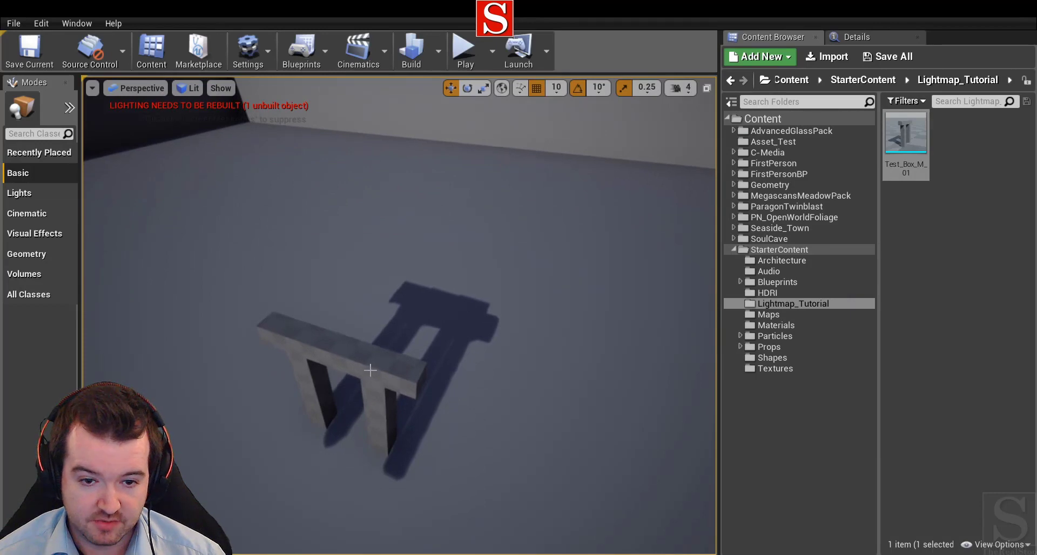
Switch the level viewport to the Lightmap Density optimization view mode and examine the placed mesh up close.
click(370, 370)
key(s)
right_drag(370, 370, 379, 361)
click(445, 375)
right_drag(445, 375, 449, 364)
key(w)
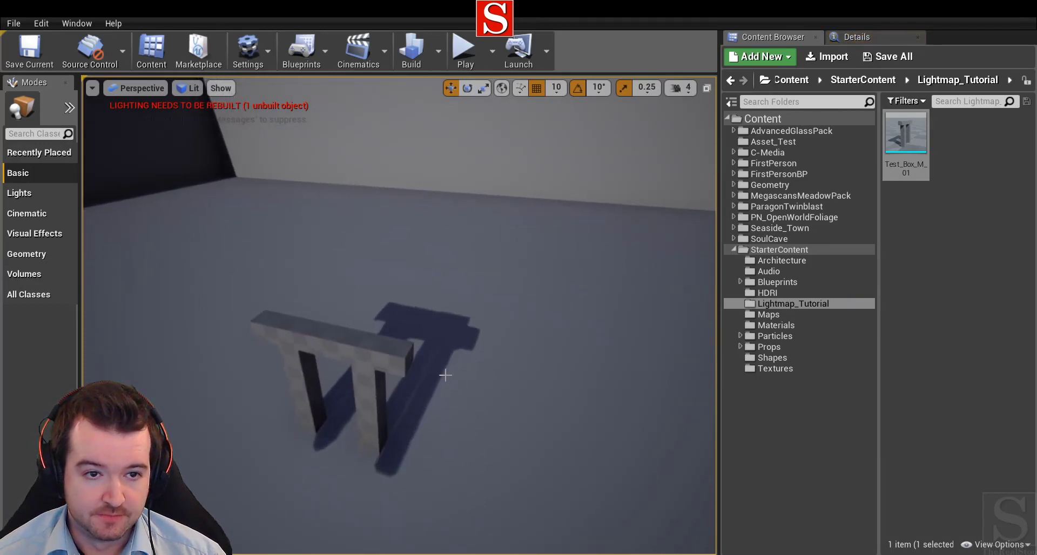
click(138, 88)
click(183, 89)
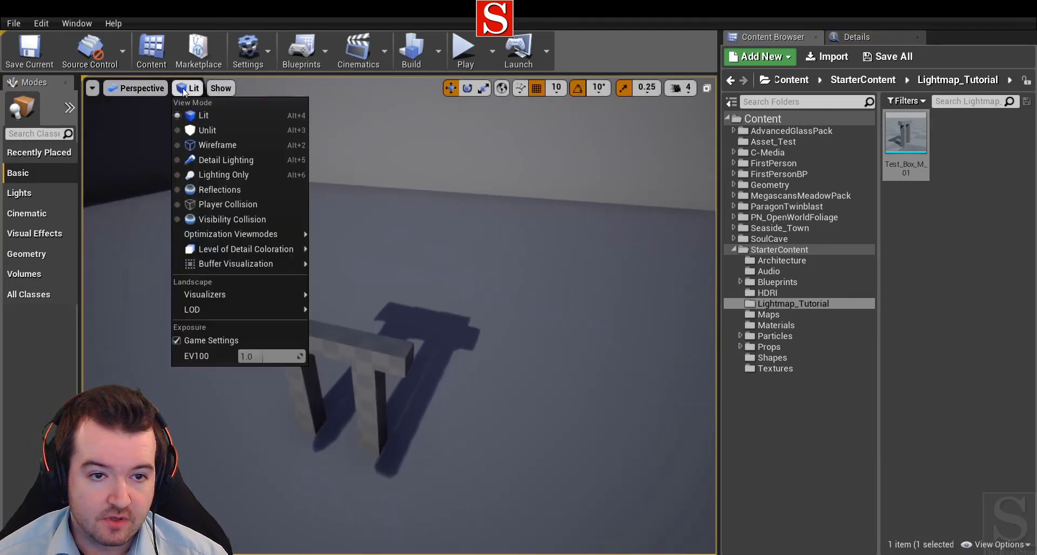
mouse_move(227, 252)
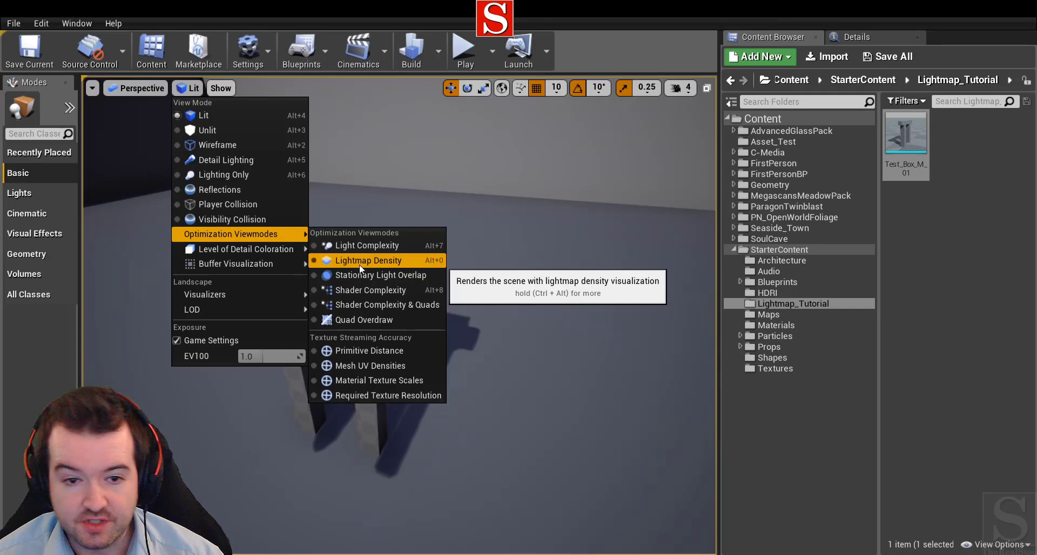
click(361, 266)
right_drag(463, 328, 439, 361)
key(w)
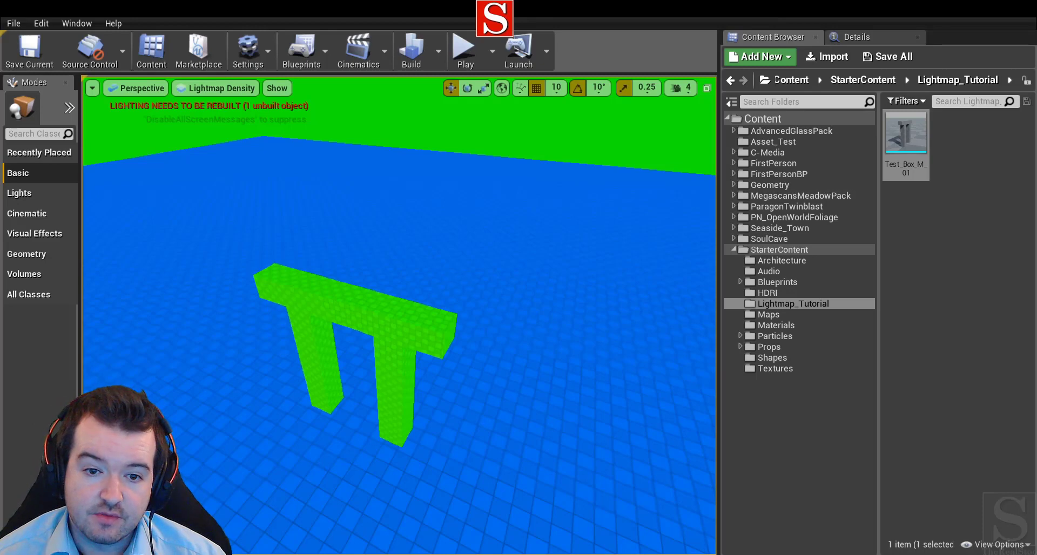
Bring up the Test_Box_M_01 asset editor, narrow its window and place it beside the placed mesh in the lightmap density view.
key(w)
mouse_move(459, 283)
right_down()
mouse_move(457, 315)
mouse_move(459, 291)
right_up()
key(s)
key(w)
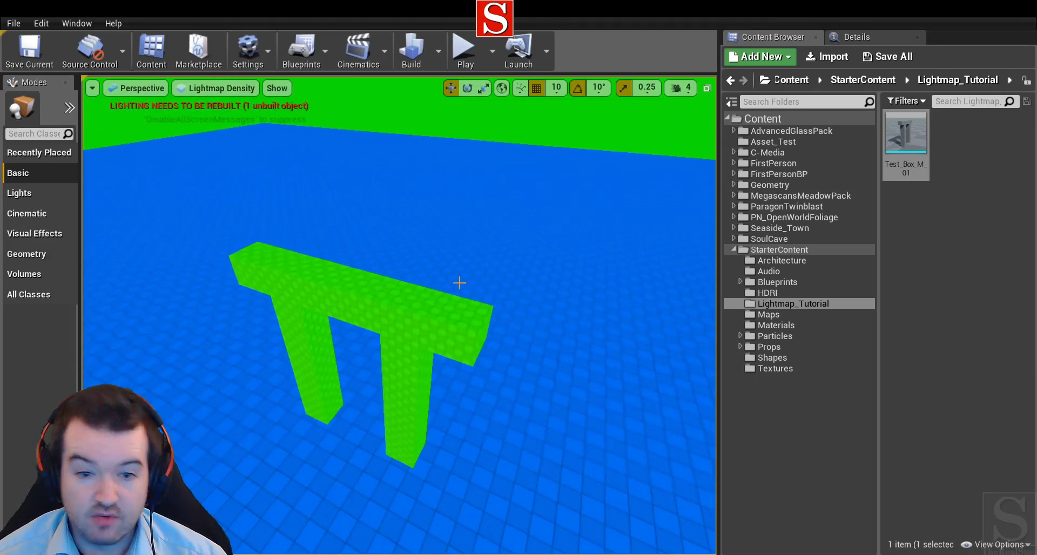
click(906, 142)
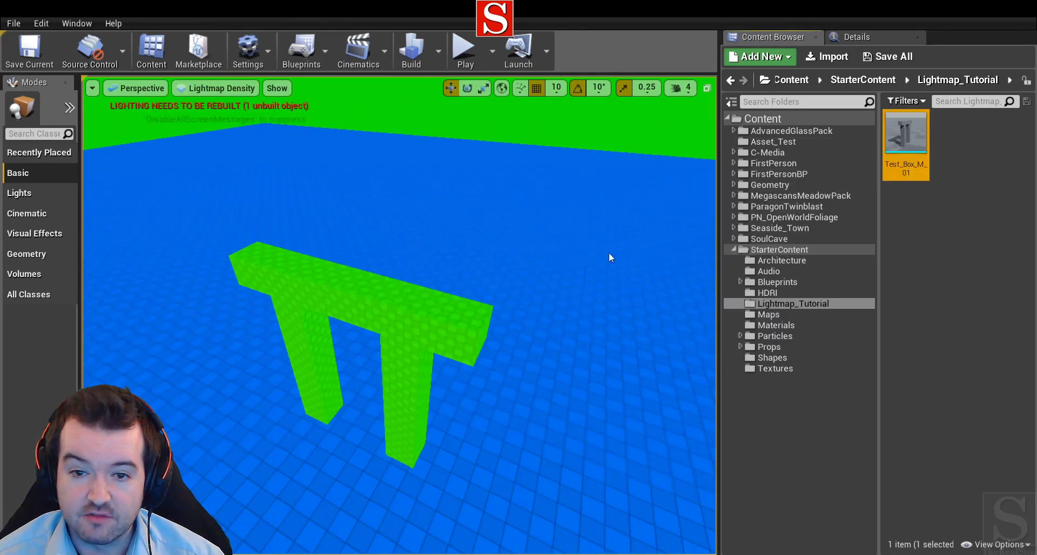
drag(520, 16, 547, 31)
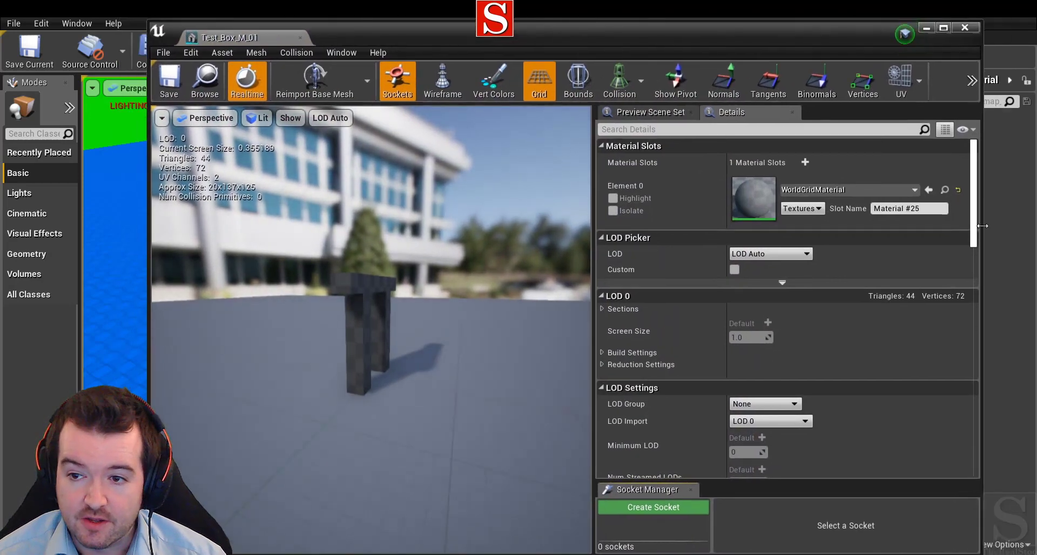
drag(982, 226, 717, 225)
drag(536, 34, 839, 27)
key(s)
right_drag(264, 302, 312, 297)
key(a)
key(w)
key(s)
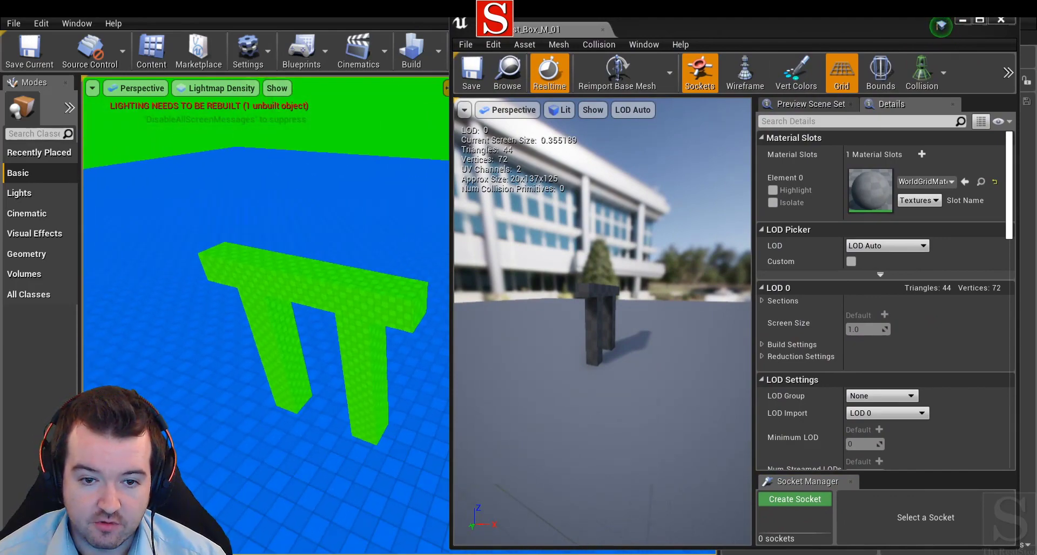
Set the mesh's Light Map Resolution to 256 in its General Settings.
scroll(819, 319, down, 9)
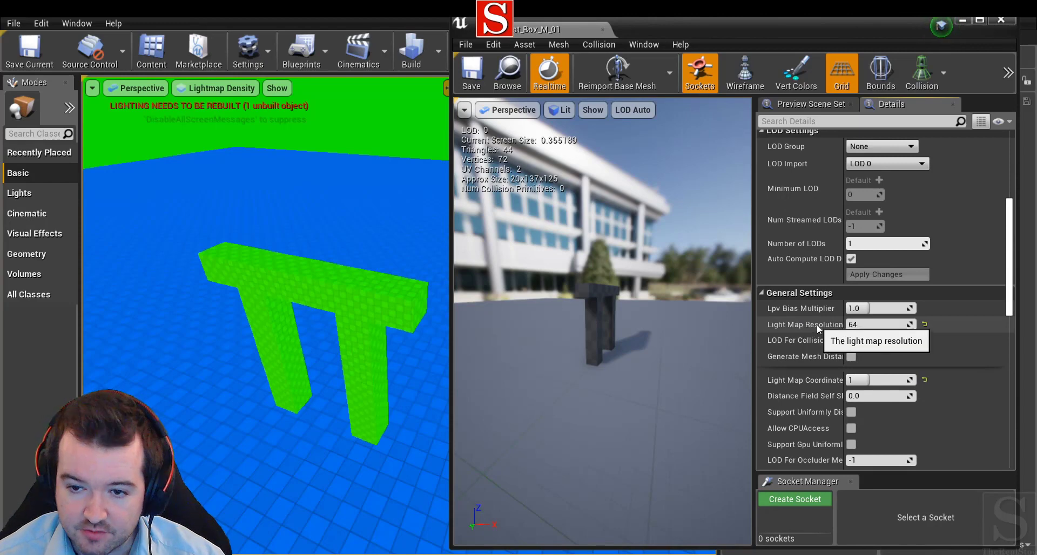
click(854, 324)
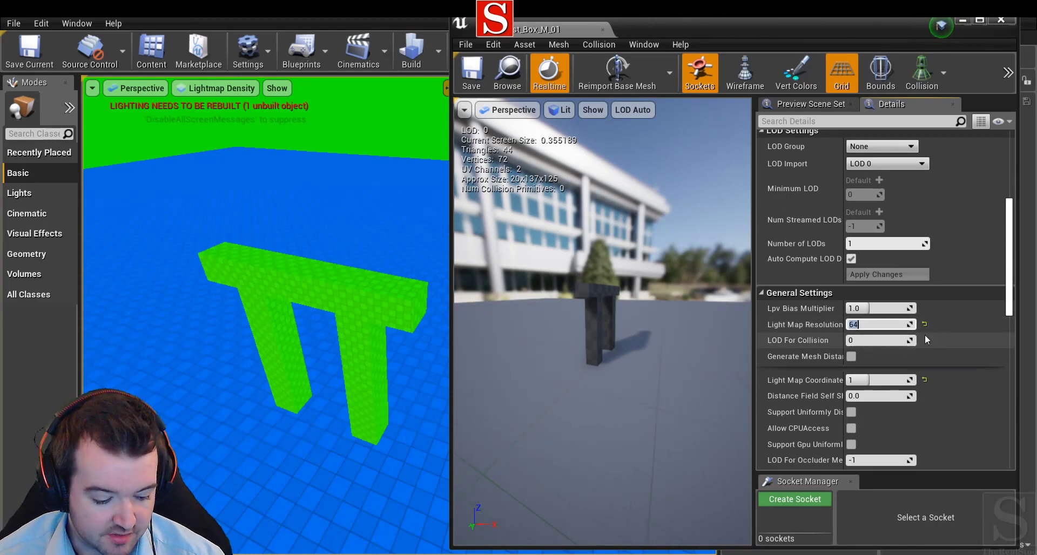
text(256)
key(Return)
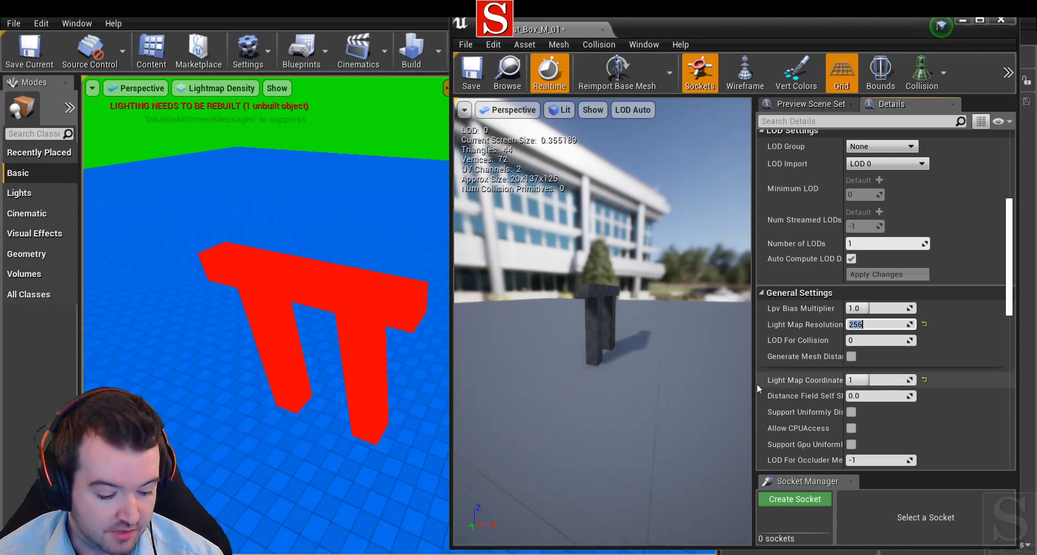
Return the mesh's Light Map Resolution to 64, save the asset and put its editor window away.
text(64)
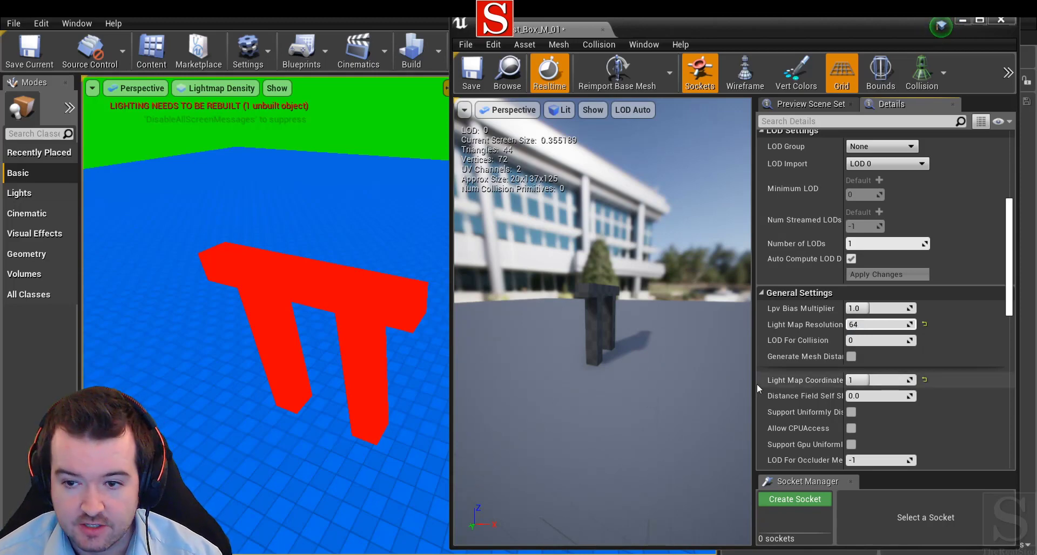
key(Return)
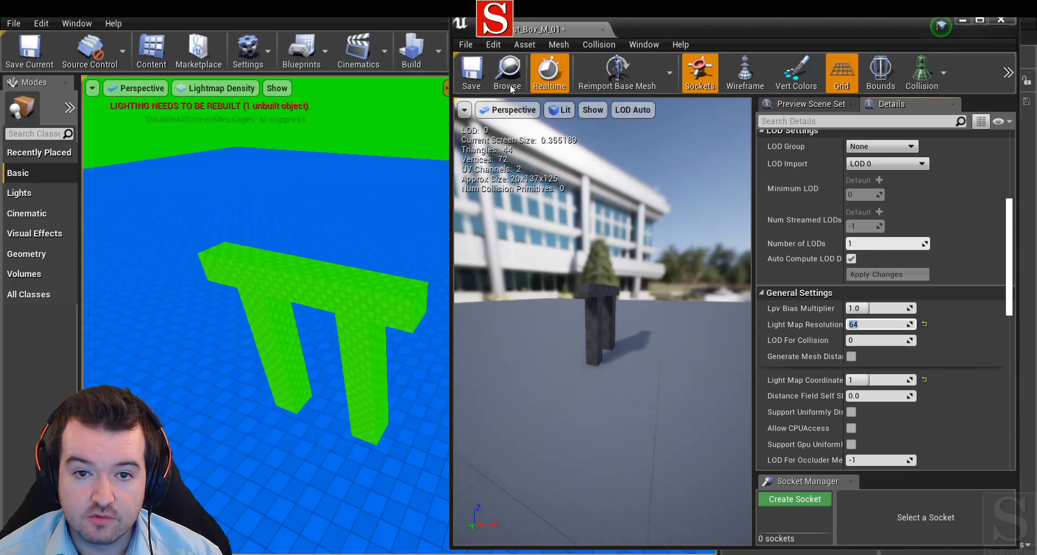
click(471, 71)
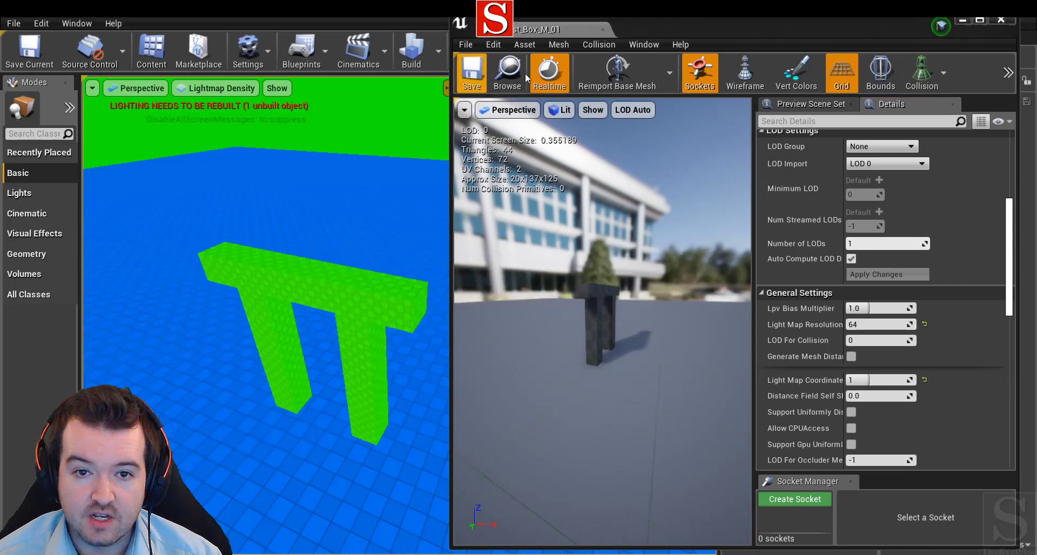
click(962, 21)
Switch the level viewport back to the Lit view mode and view the placed mesh and its shadow from slightly farther away.
click(138, 88)
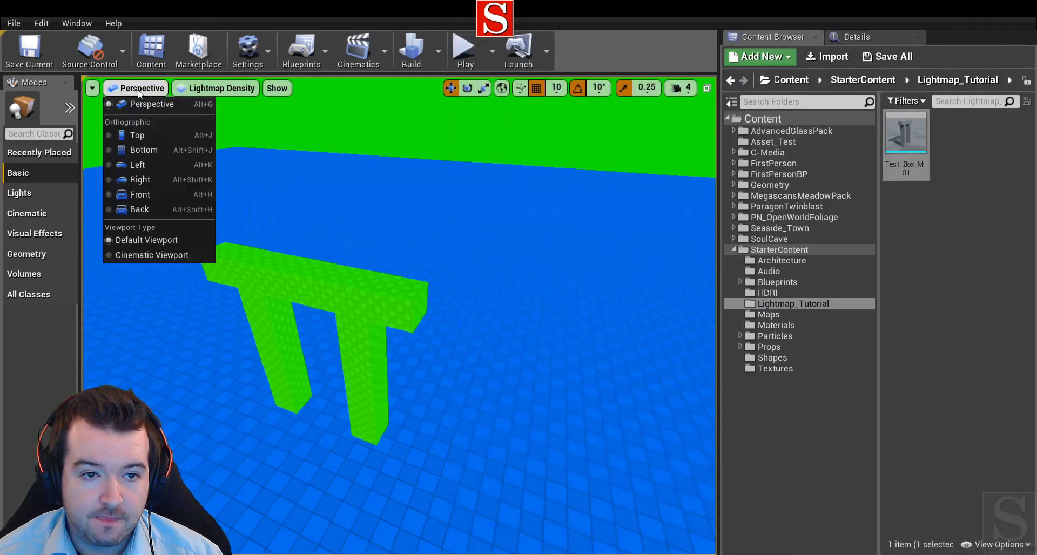
click(218, 88)
click(199, 112)
right_drag(562, 368, 582, 334)
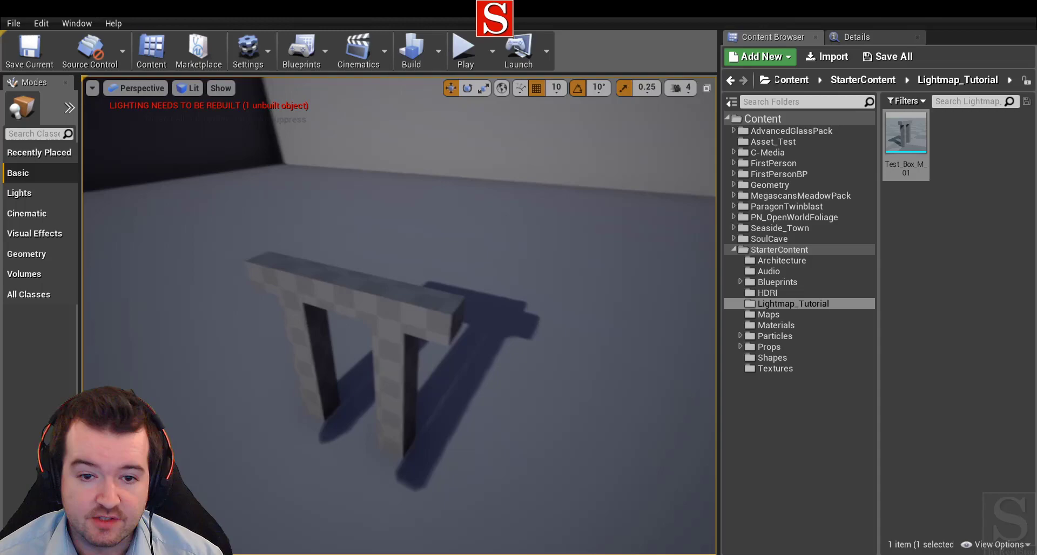
right_drag(562, 333, 563, 333)
key(s)
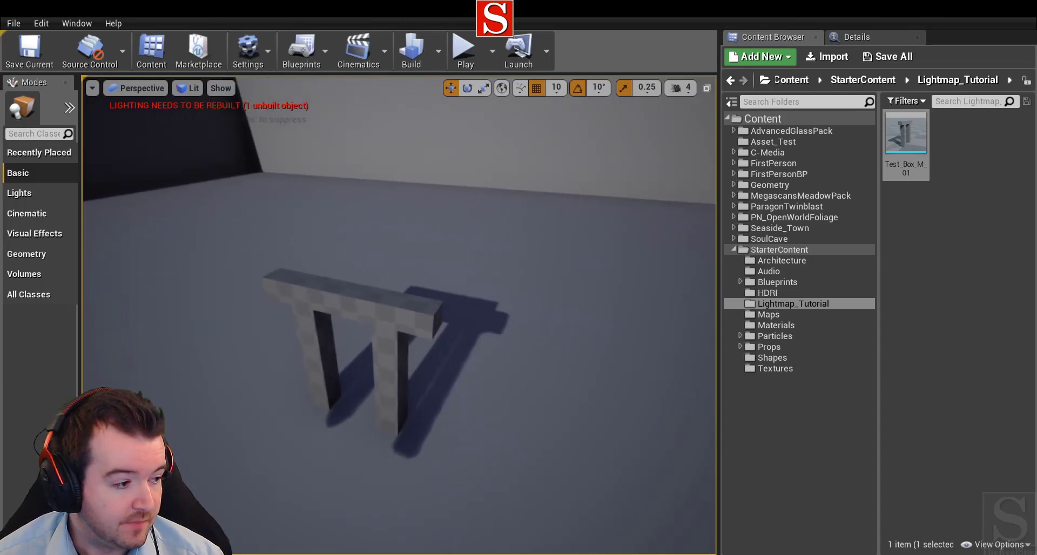